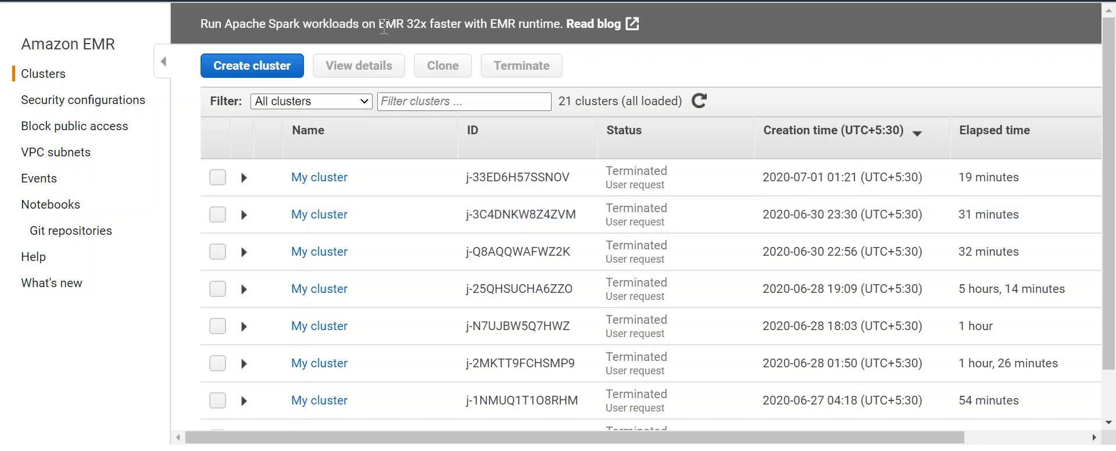
# - Check the setup notes and start creating a new cluster with the advanced options
pyautogui.hotkey('alt', 'Tab')
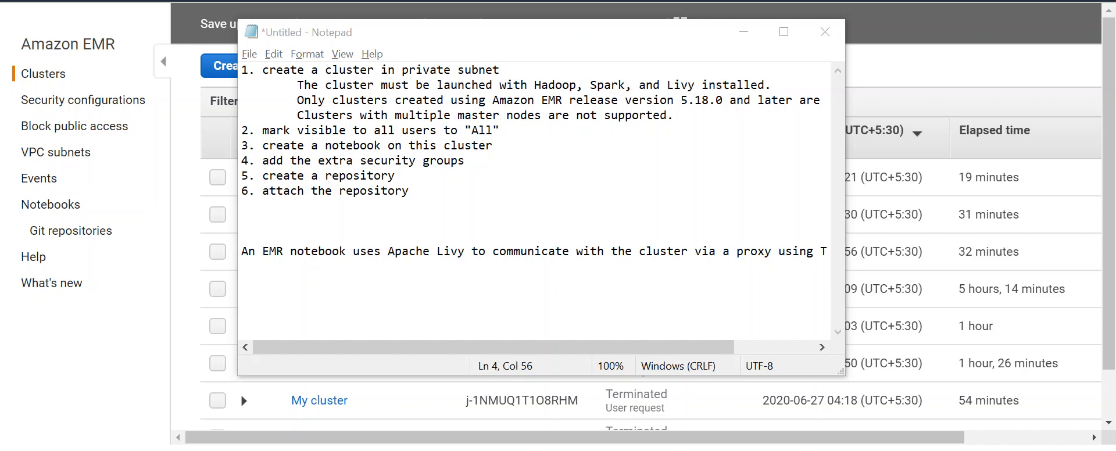
pyautogui.hotkey('alt', 'Tab')
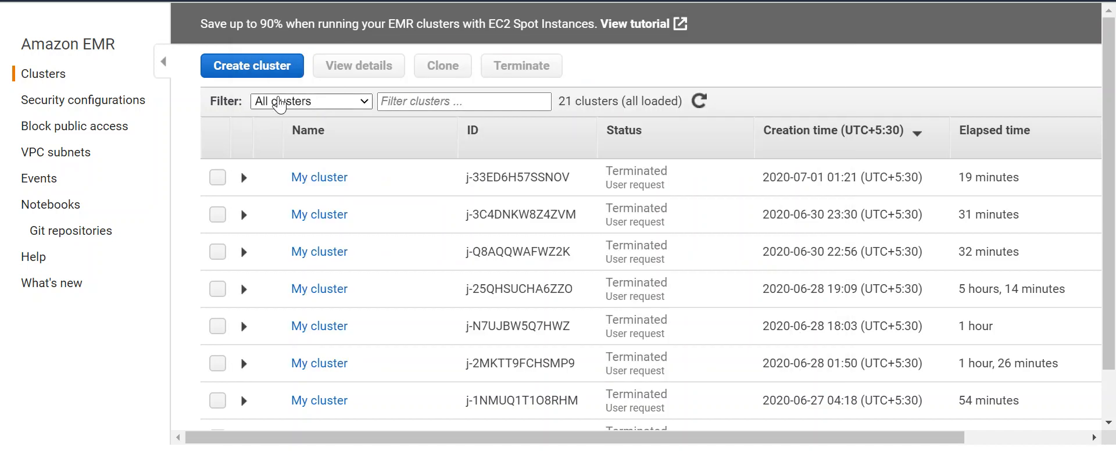
pyautogui.click(263, 73)
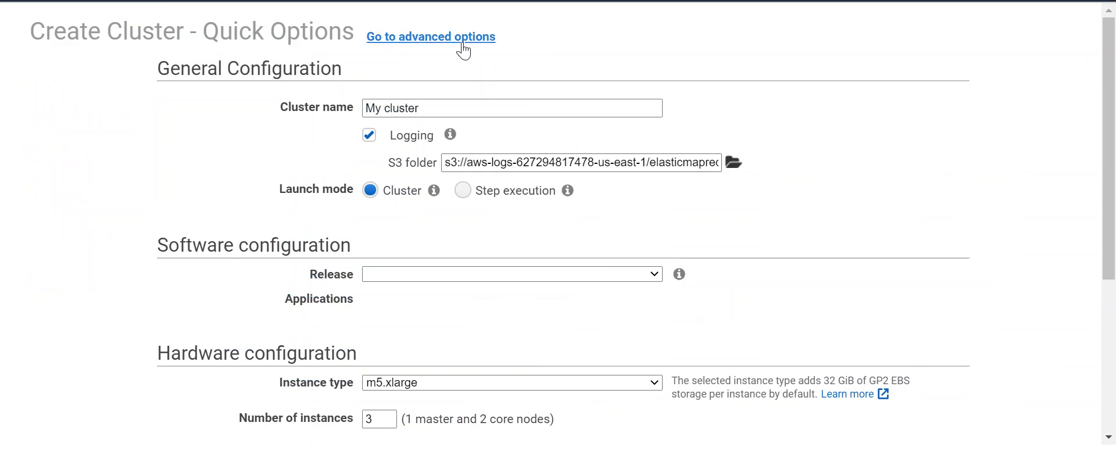
pyautogui.click(463, 45)
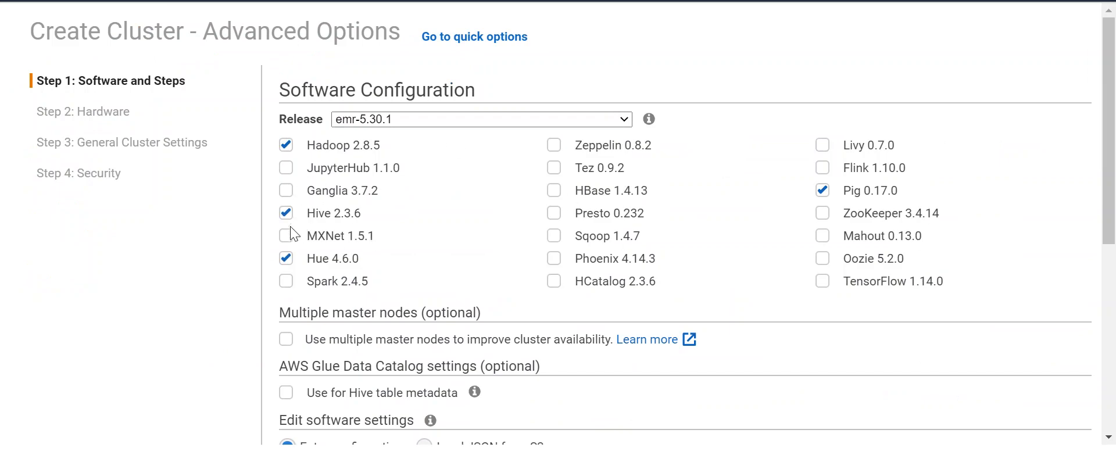
# - Include Hadoop, Hive, Spark and Livy in the cluster's software, exclude Hue and Pig, and continue to the hardware settings
pyautogui.click(286, 257)
pyautogui.click(286, 282)
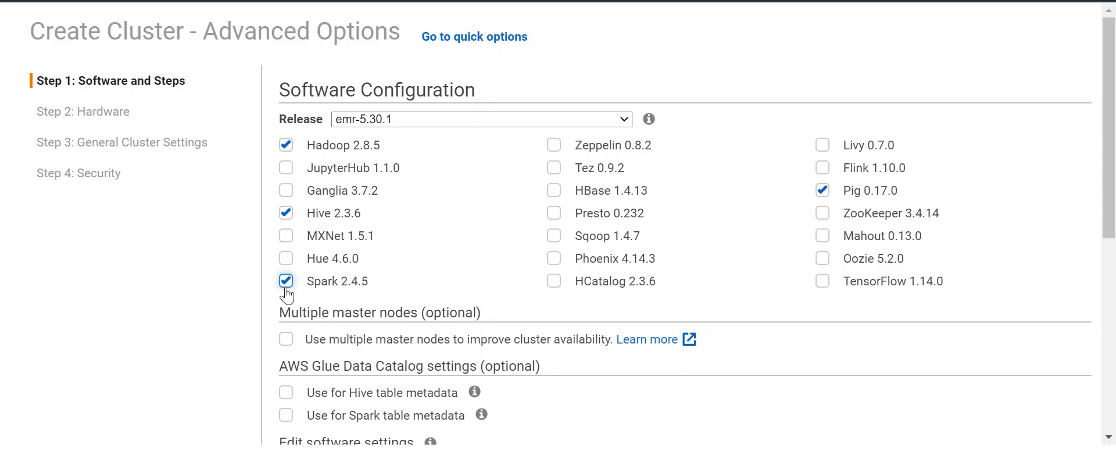
pyautogui.click(286, 215)
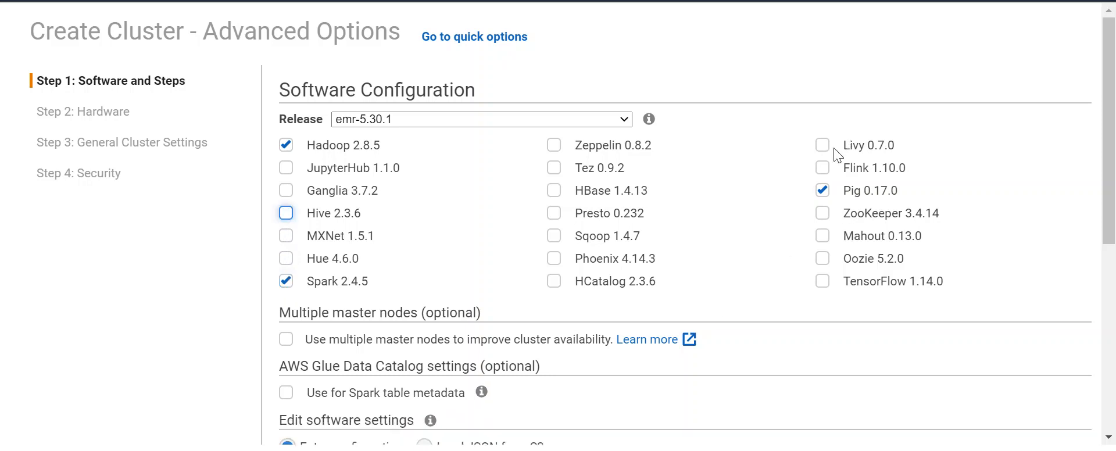
pyautogui.click(825, 191)
pyautogui.click(824, 146)
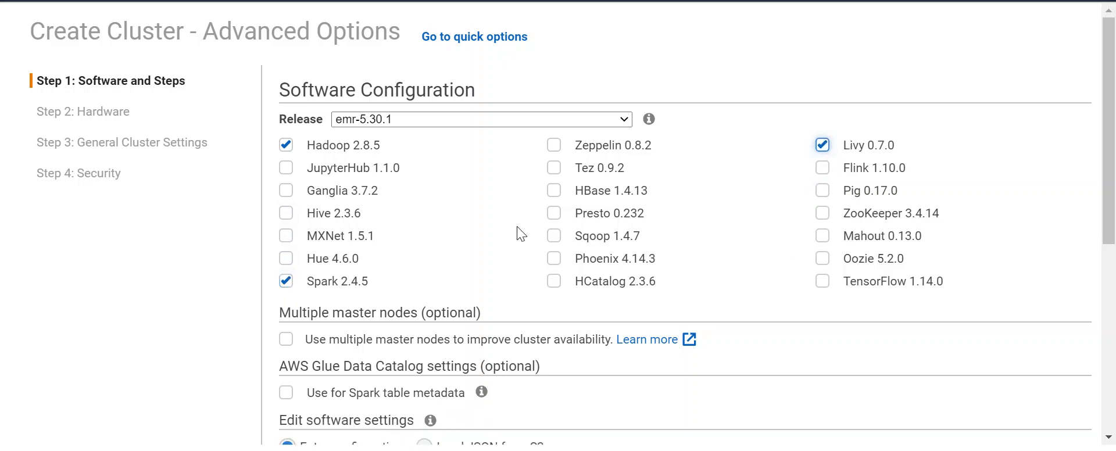
pyautogui.click(284, 215)
pyautogui.scroll(-6, 688, 319)
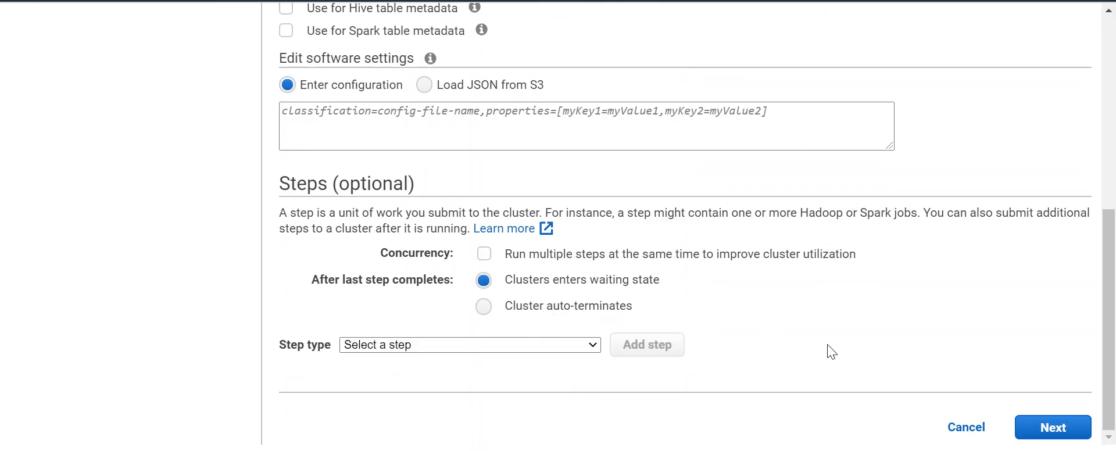
pyautogui.click(1046, 430)
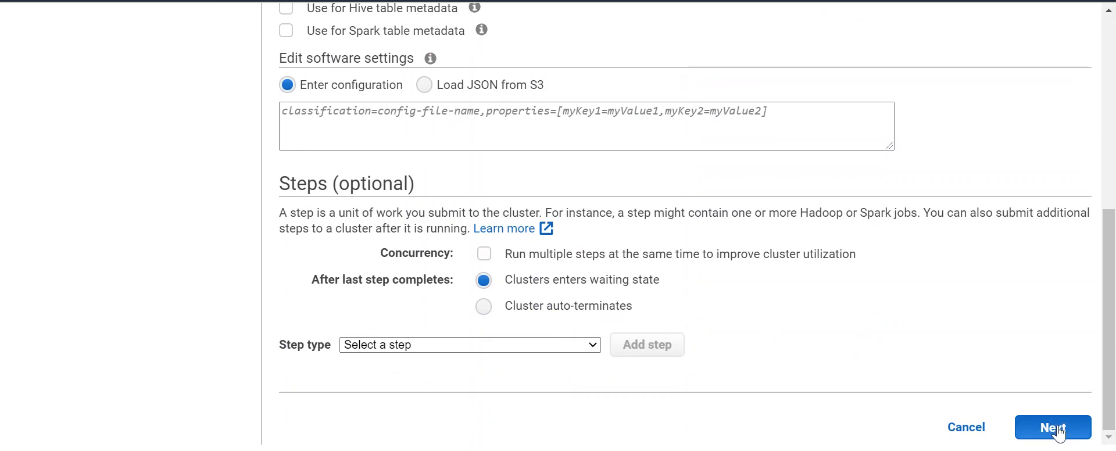
# - Place the cluster in the 192.168.10.0/24 VPC on private subnet SVPC1 in us-east-1a, and continue to the general settings
pyautogui.scroll(4, 911, 219)
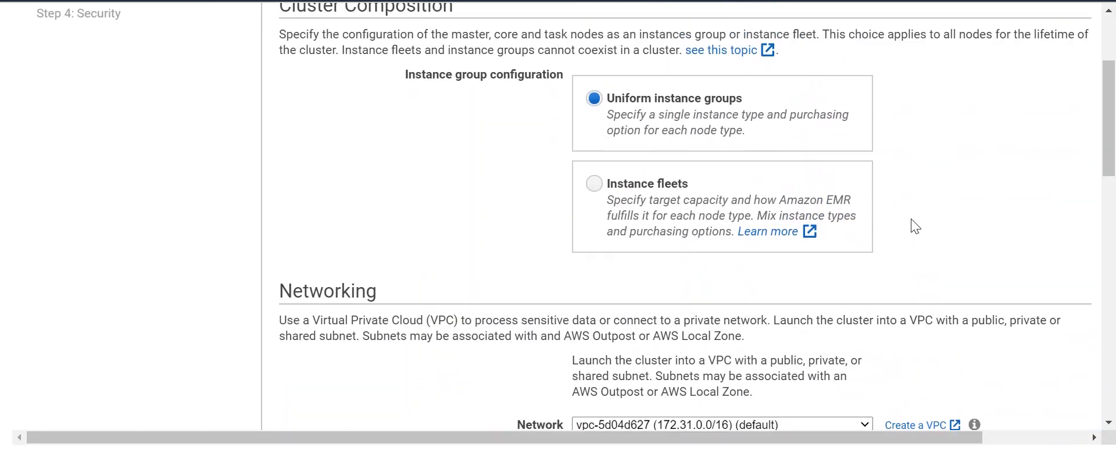
pyautogui.scroll(-4, 911, 220)
pyautogui.click(846, 179)
pyautogui.click(774, 201)
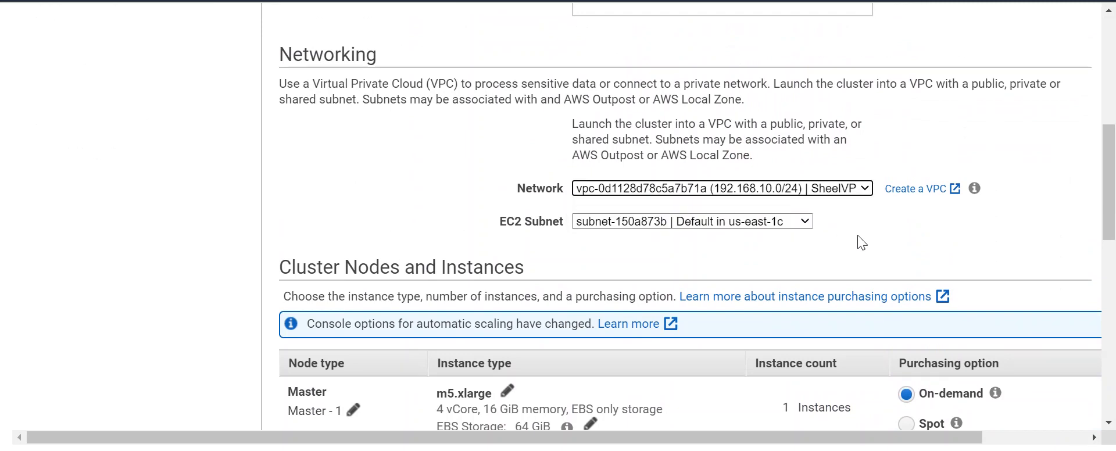
pyautogui.click(832, 227)
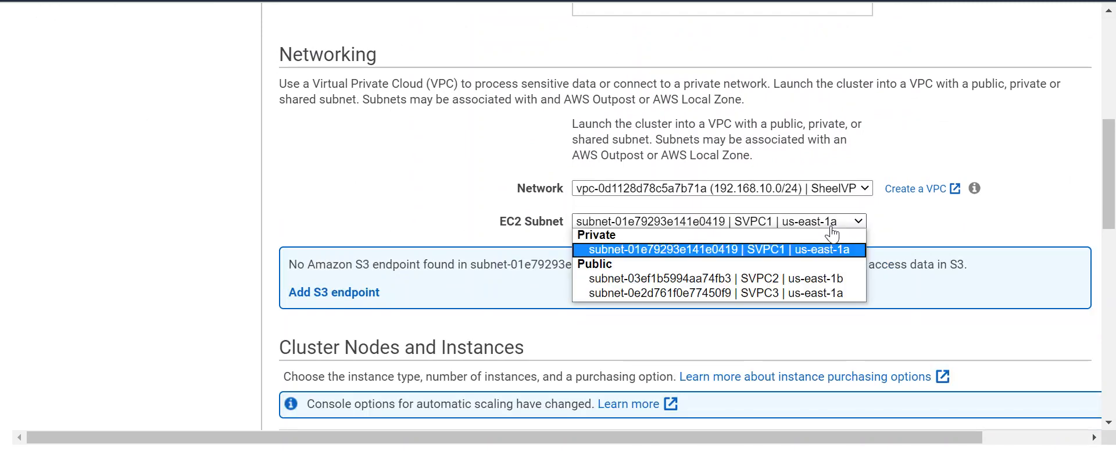
pyautogui.click(833, 247)
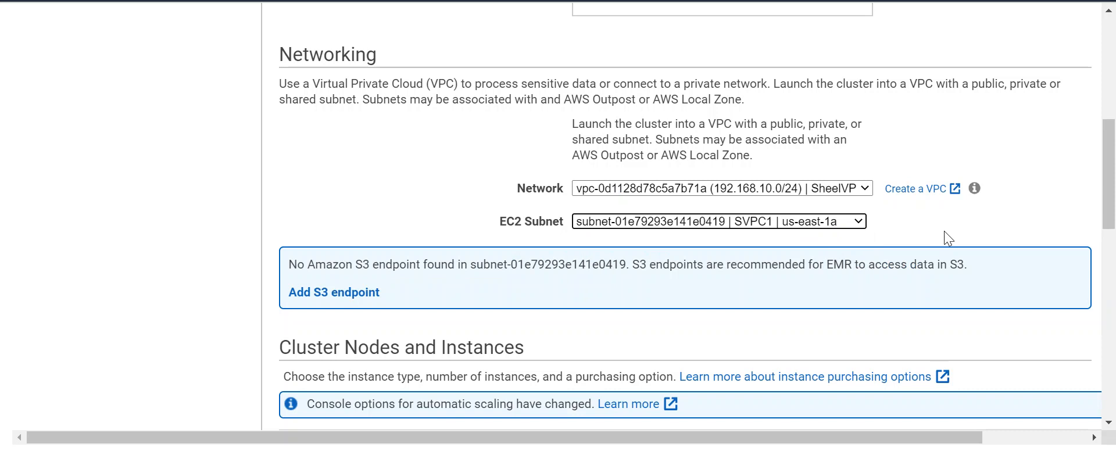
pyautogui.scroll(-4, 944, 232)
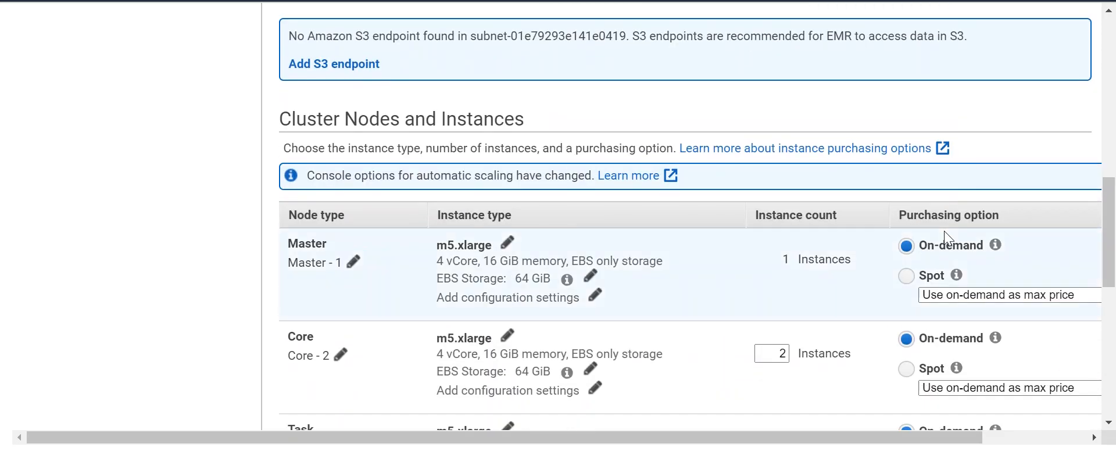
pyautogui.scroll(-4, 944, 231)
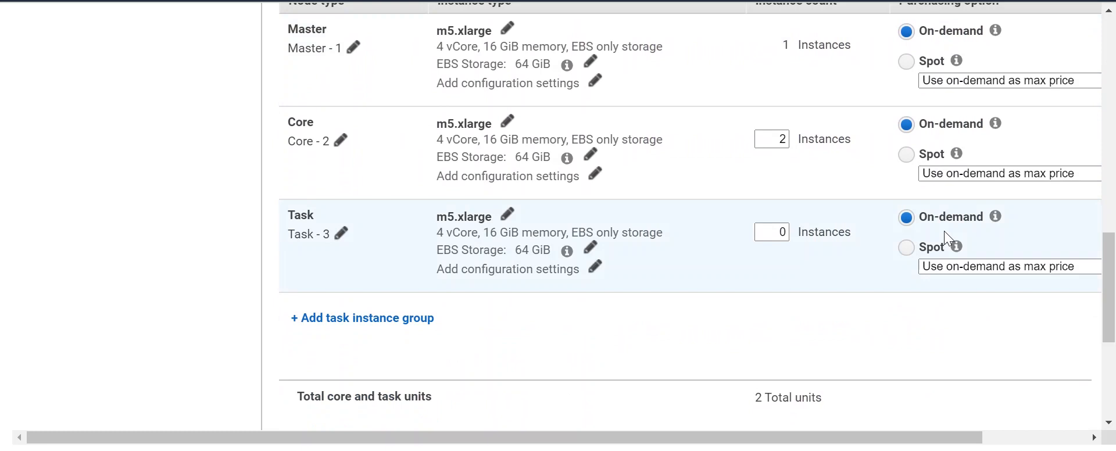
pyautogui.scroll(-5, 943, 232)
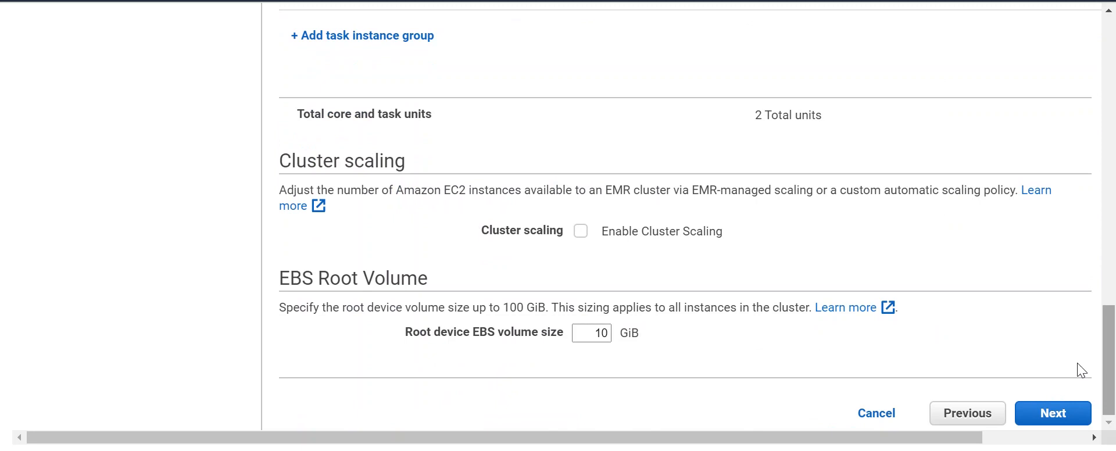
pyautogui.click(1053, 412)
# - Disable logging and termination protection for the cluster and continue to the security settings
pyautogui.scroll(4, 744, 234)
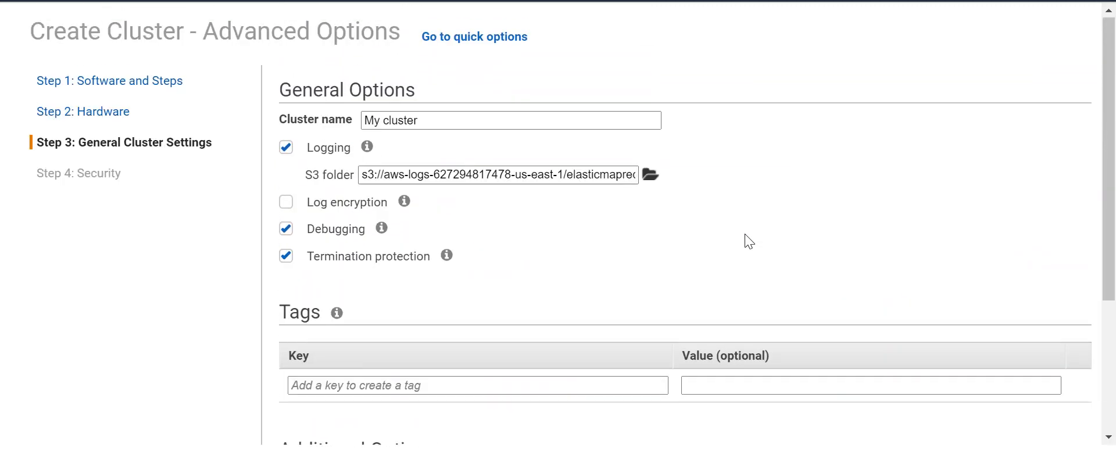
pyautogui.click(286, 149)
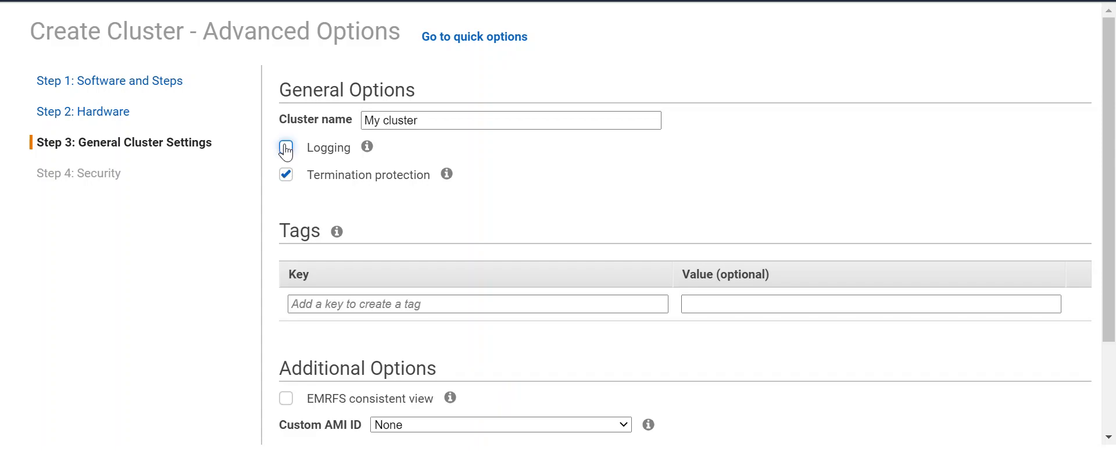
pyautogui.click(287, 173)
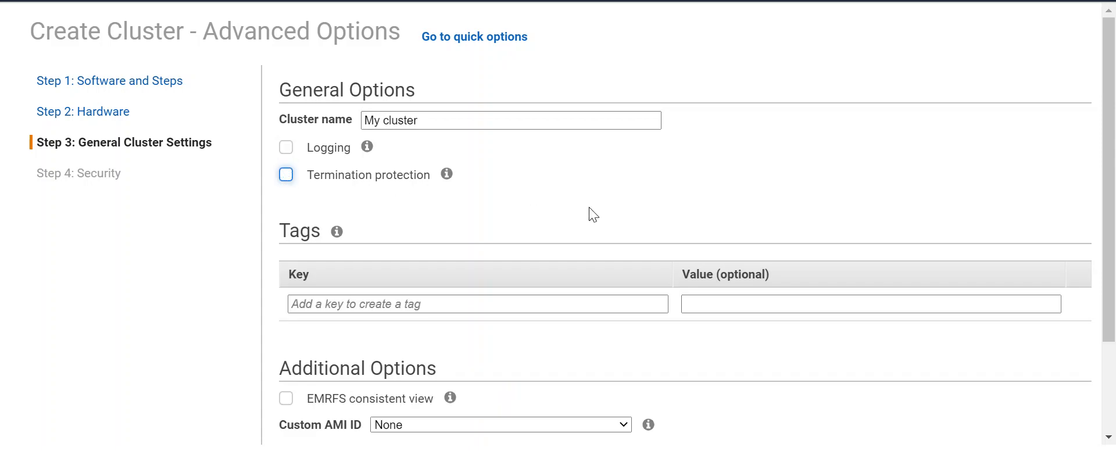
pyautogui.scroll(-2, 593, 215)
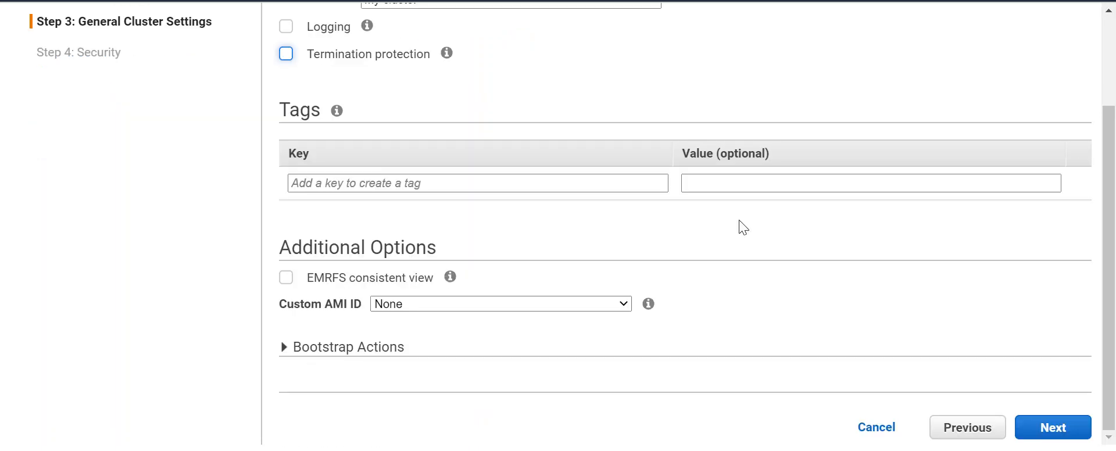
pyautogui.click(1053, 428)
# - Set the EC2 key pair to mykeypair and turn off cluster visibility to all IAM users
pyautogui.scroll(2, 751, 308)
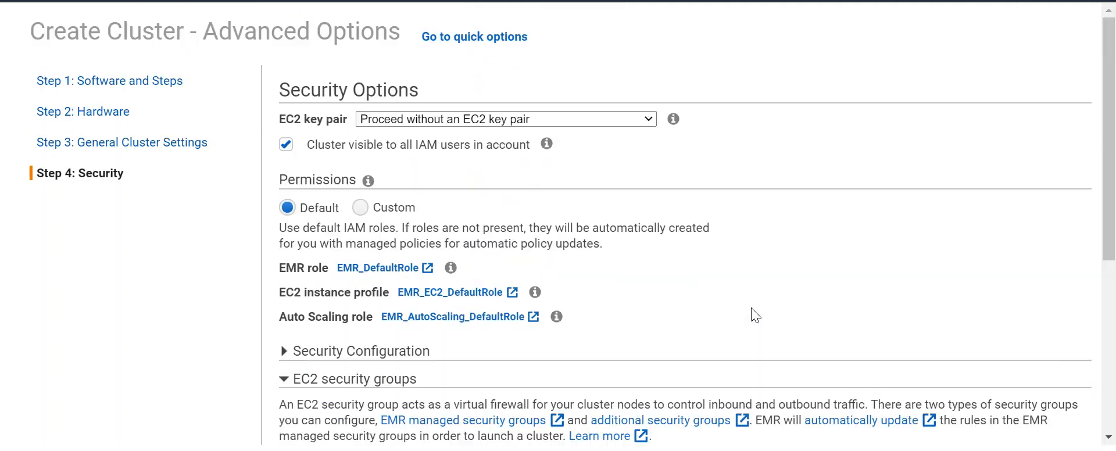
pyautogui.click(385, 120)
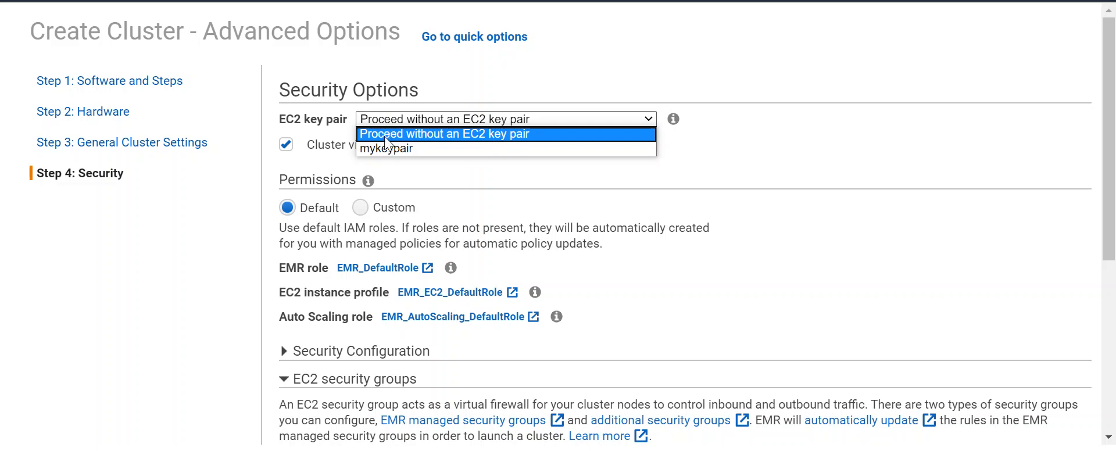
pyautogui.click(386, 152)
pyautogui.click(306, 149)
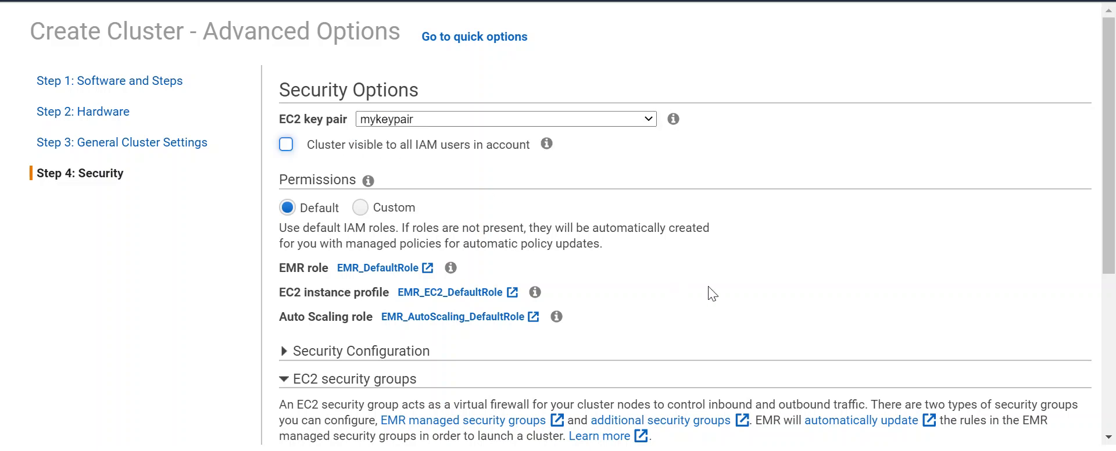
# - Create the cluster with the default EC2 security groups
pyautogui.scroll(-1, 710, 294)
pyautogui.scroll(-1, 706, 294)
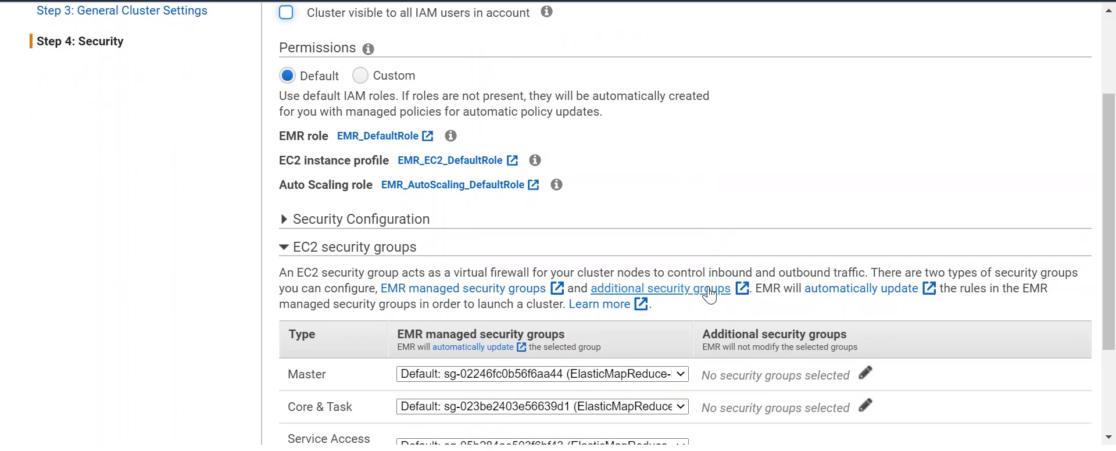
pyautogui.scroll(-2, 650, 168)
pyautogui.scroll(-1, 650, 168)
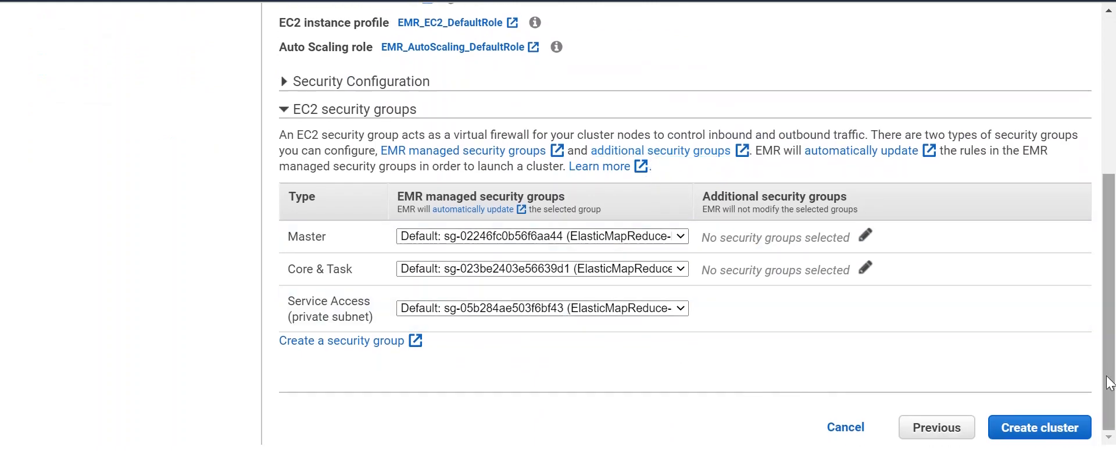
pyautogui.click(1052, 419)
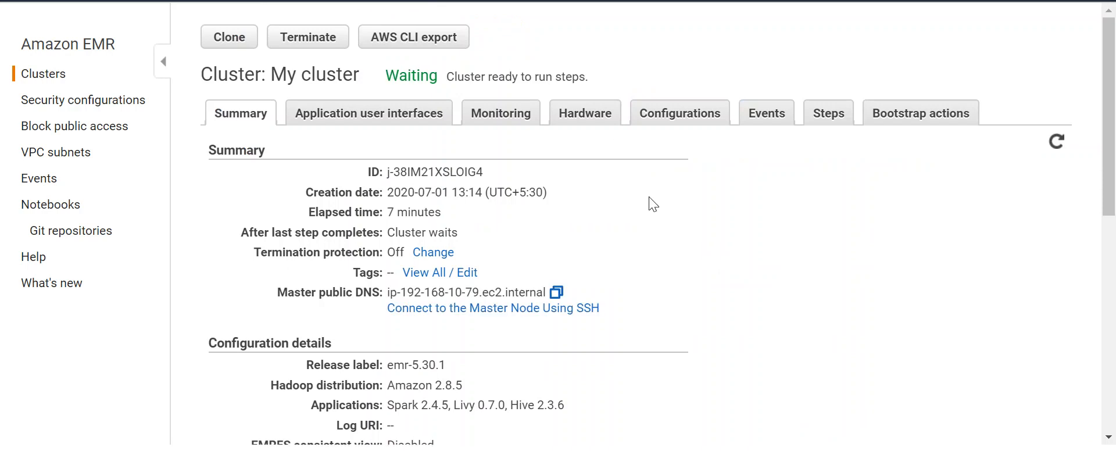
# - Change the new cluster's visibility to all users to All in its security and access details
pyautogui.scroll(-8, 650, 197)
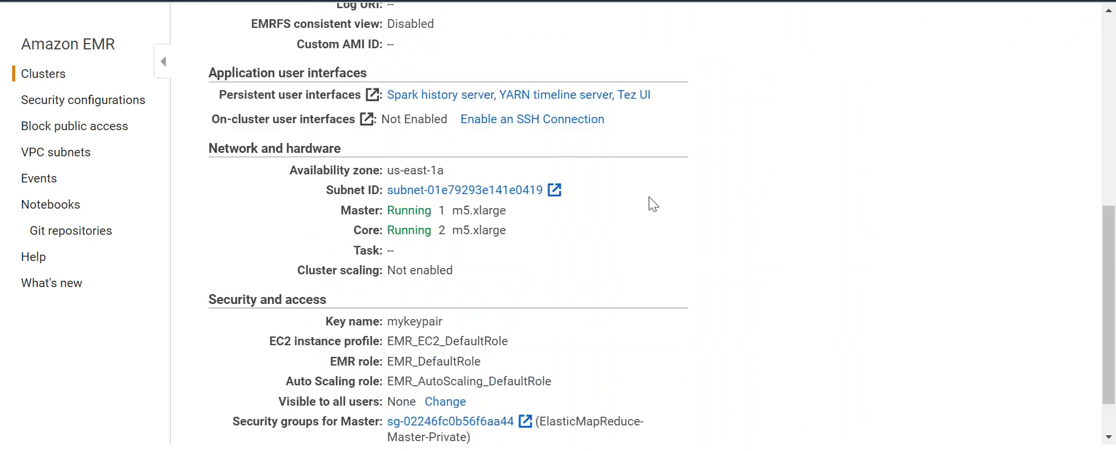
pyautogui.scroll(-1, 649, 196)
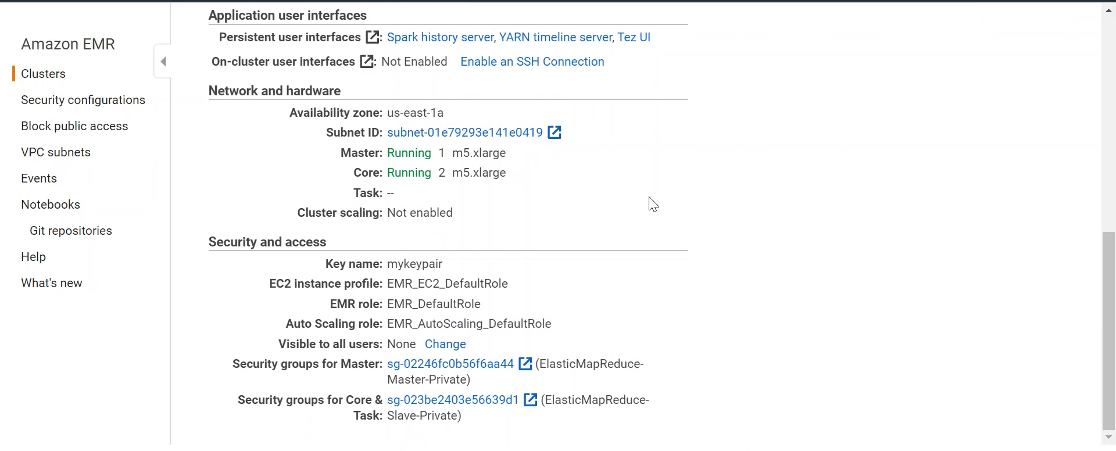
pyautogui.hotkey('alt', 'Tab')
pyautogui.click(449, 353)
pyautogui.click(424, 347)
pyautogui.click(501, 345)
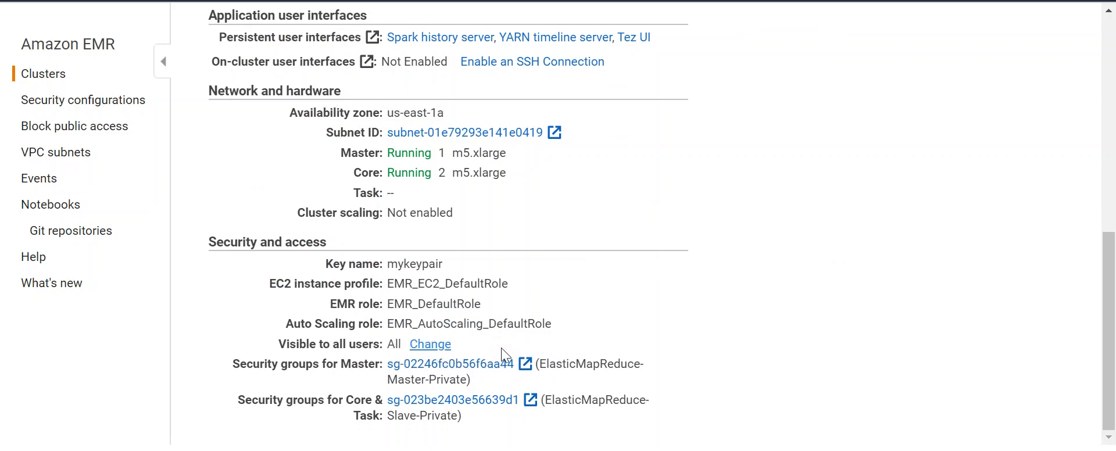
pyautogui.scroll(8, 647, 282)
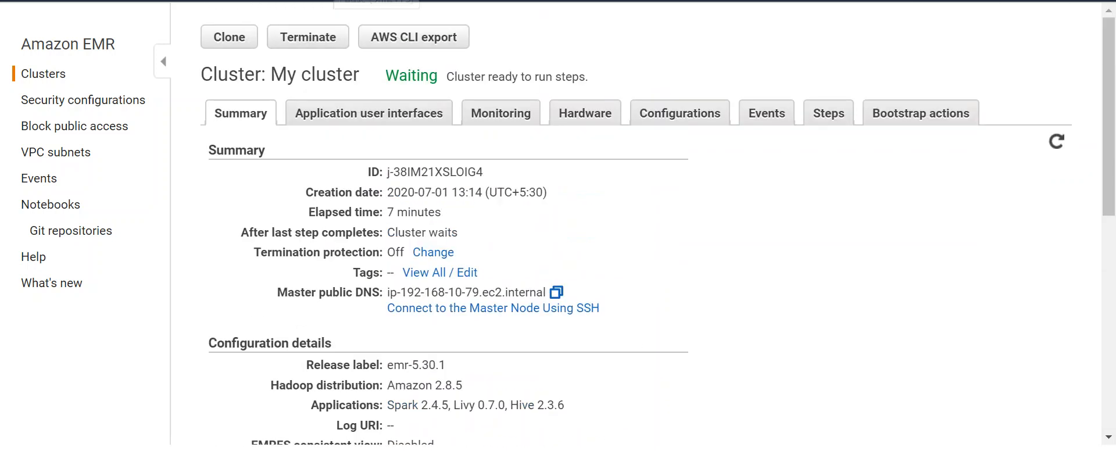
# - Start a new EMR notebook named my-test-notebook and enter my-test-notebook as its description
pyautogui.hotkey('alt', 'Tab')
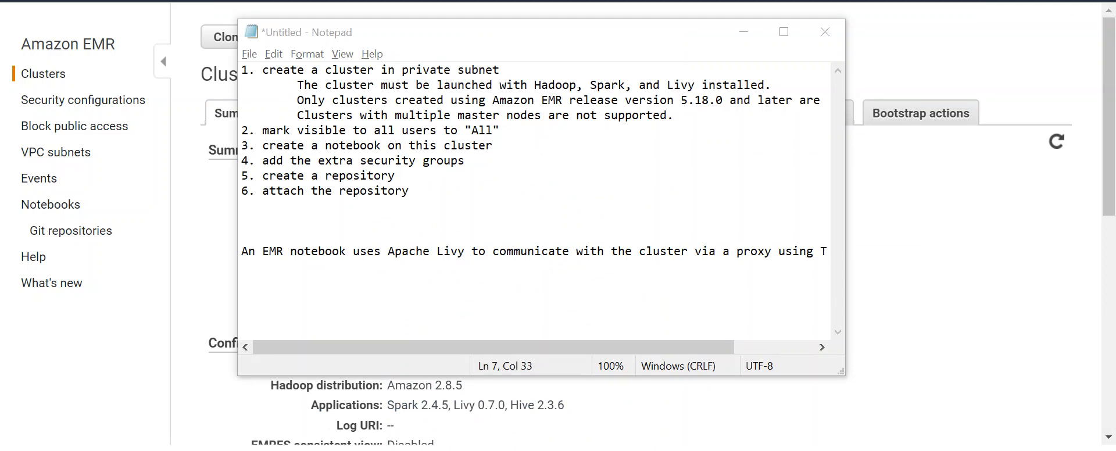
pyautogui.hotkey('alt', 'Tab')
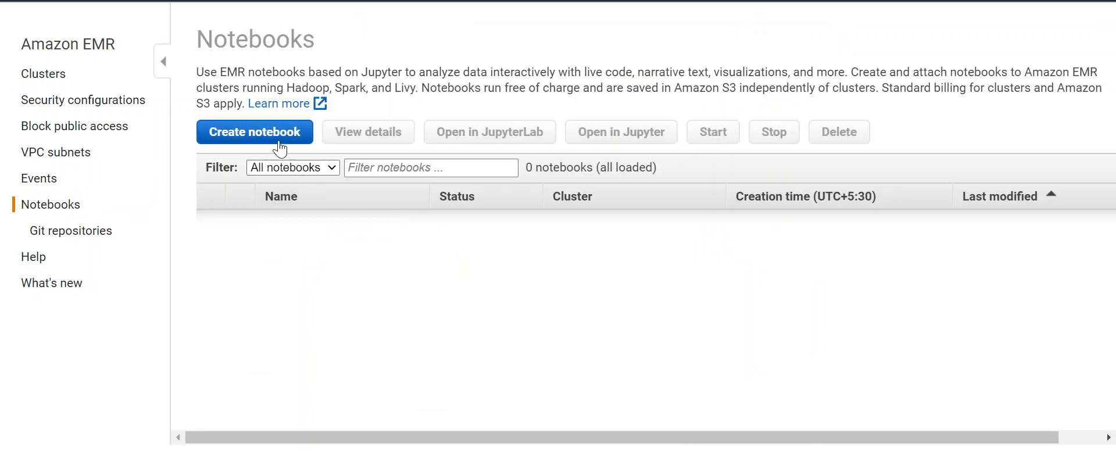
pyautogui.click(274, 136)
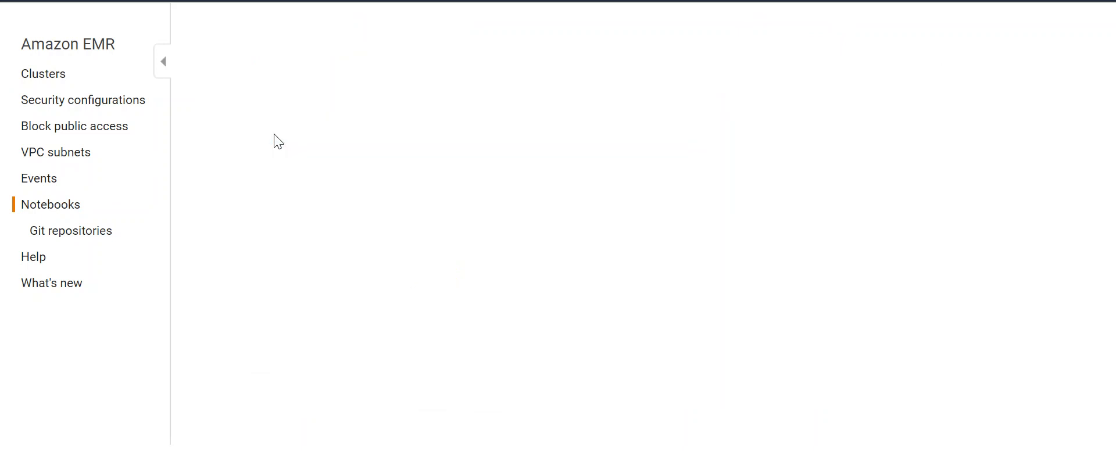
pyautogui.write('m')
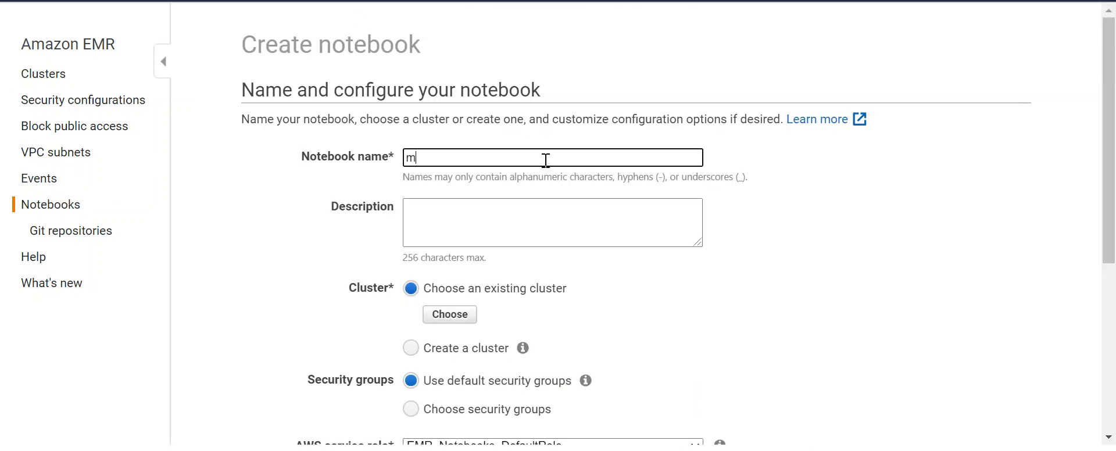
pyautogui.write('y-test-notebook')
pyautogui.press('Tab')
pyautogui.write('my-te')
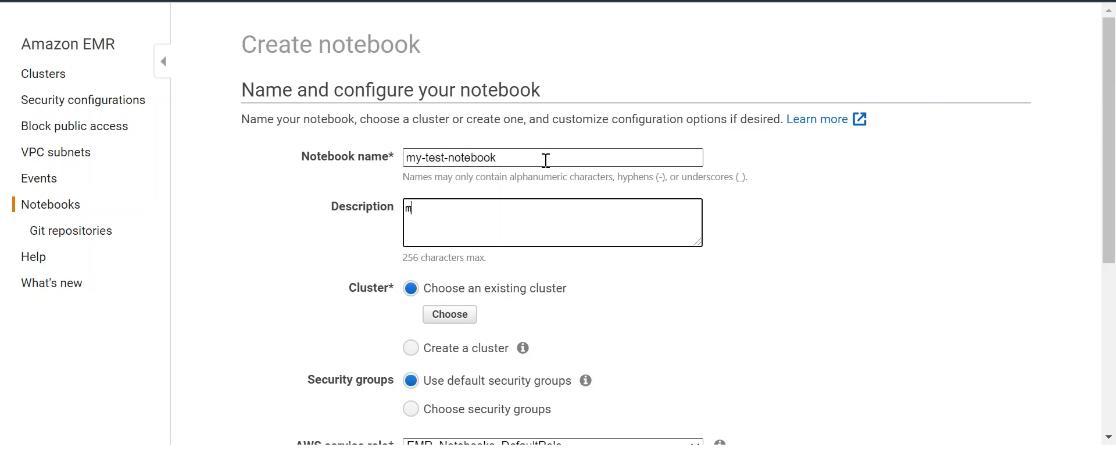
pyautogui.write('st-notebook')
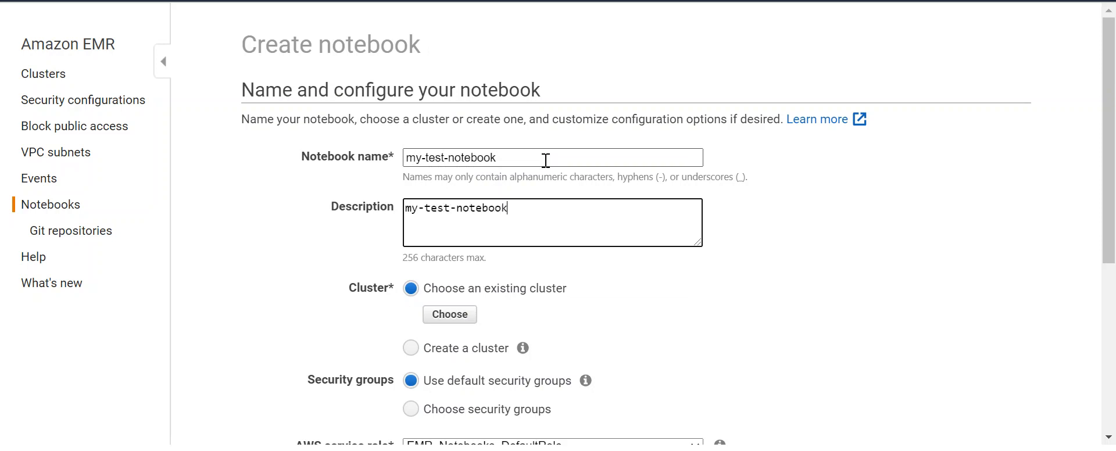
# - Choose the existing My cluster as the notebook's cluster
pyautogui.click(451, 321)
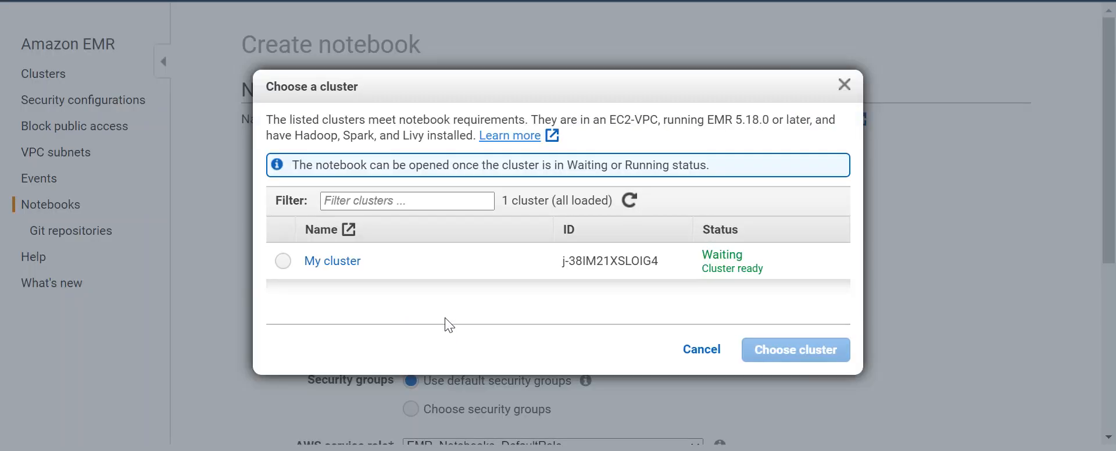
pyautogui.click(283, 261)
pyautogui.click(786, 351)
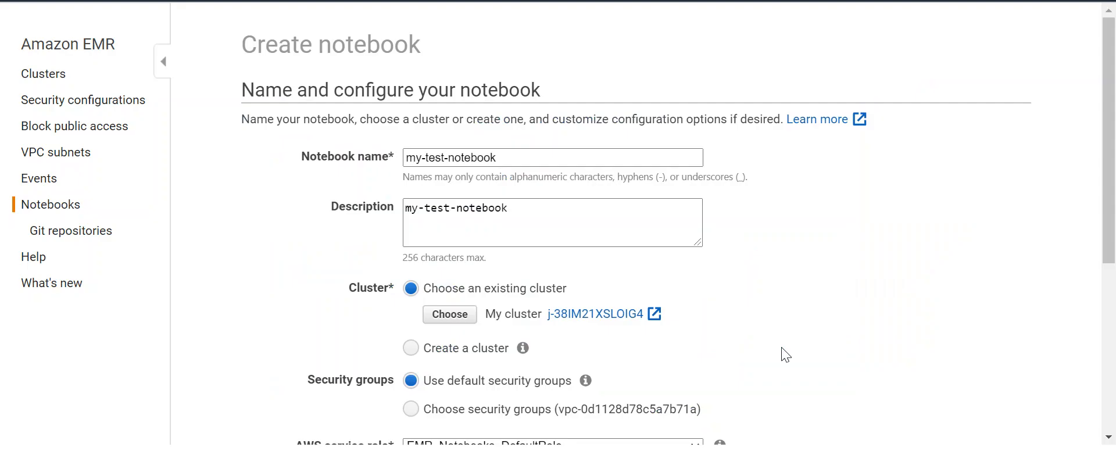
# - Switch to Notepad and review the checklist items on creating the notebook and adding the extra security groups
pyautogui.scroll(-3, 782, 349)
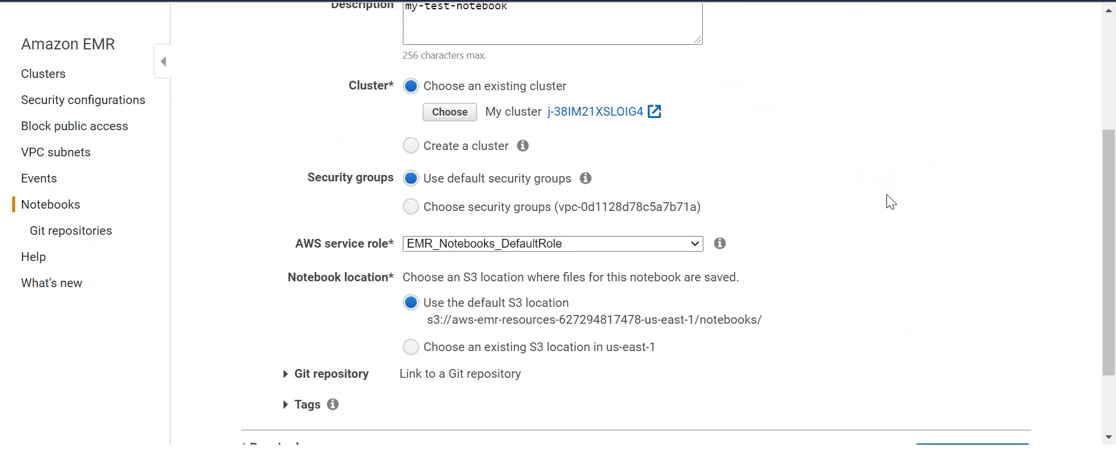
pyautogui.click(511, 449)
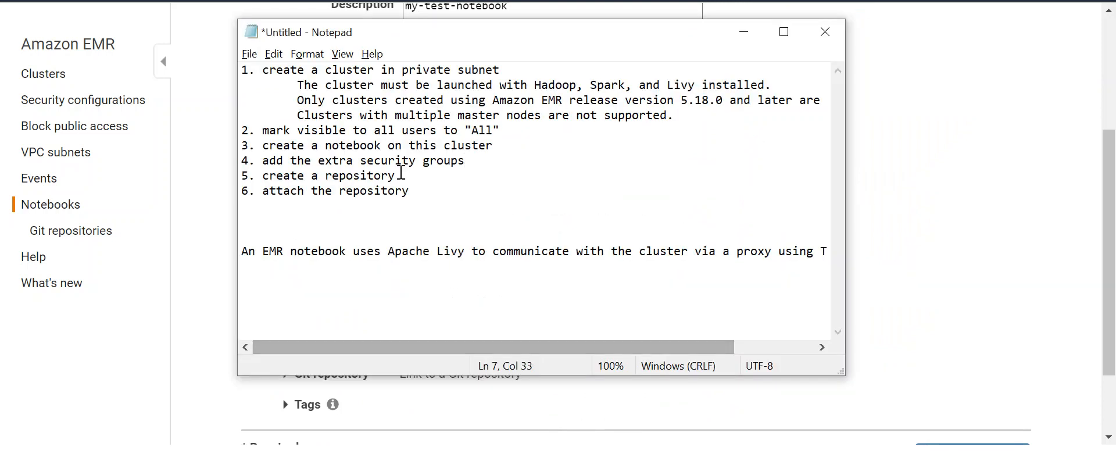
pyautogui.click(498, 146)
pyautogui.click(480, 160)
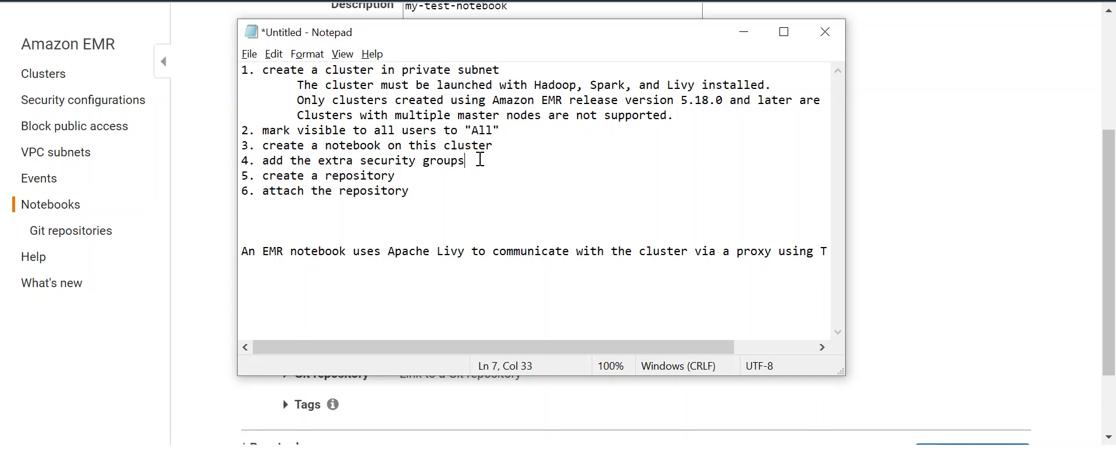
pyautogui.click(950, 151)
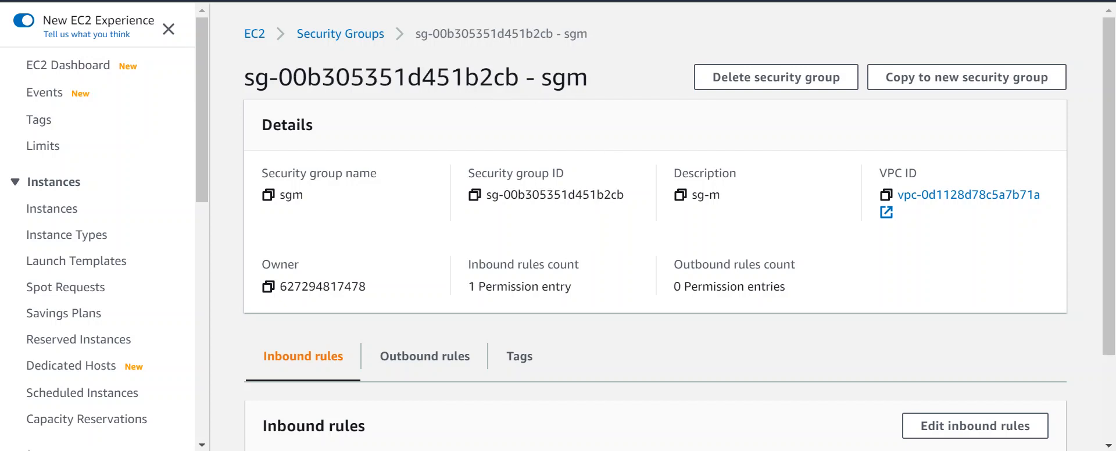
# - Examine the inbound rules of the sgm security group and the inbound and outbound rules of the sgn security group
pyautogui.scroll(-2, 738, 254)
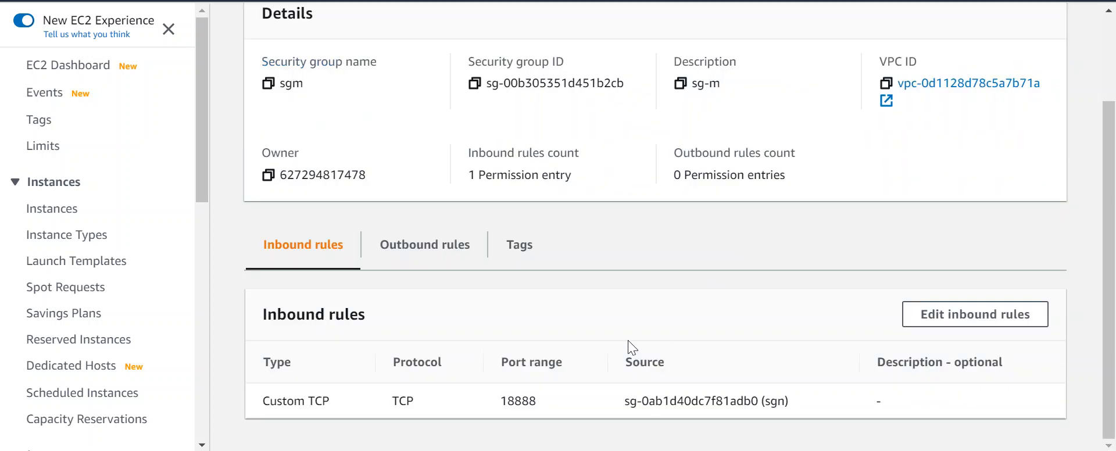
pyautogui.scroll(2, 591, 252)
pyautogui.scroll(-2, 591, 253)
pyautogui.click(451, 0)
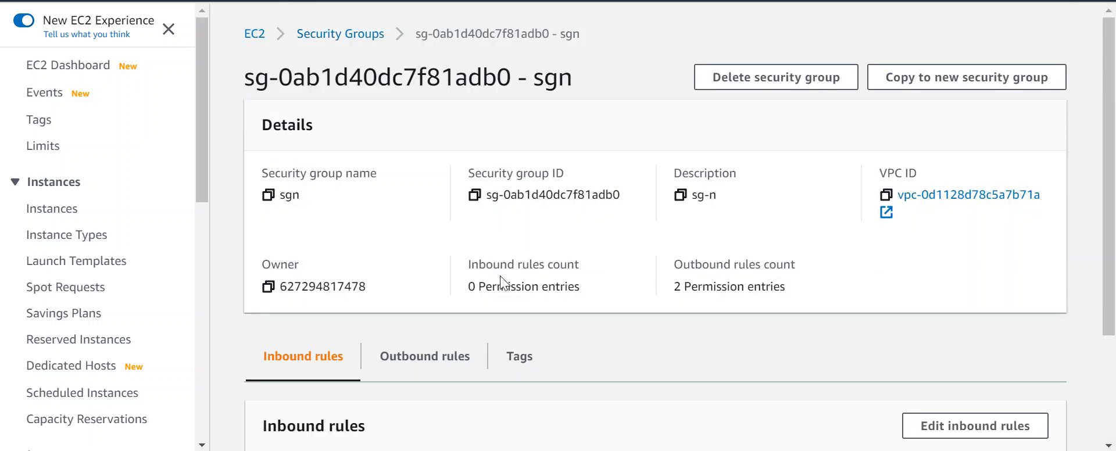
pyautogui.scroll(-3, 652, 381)
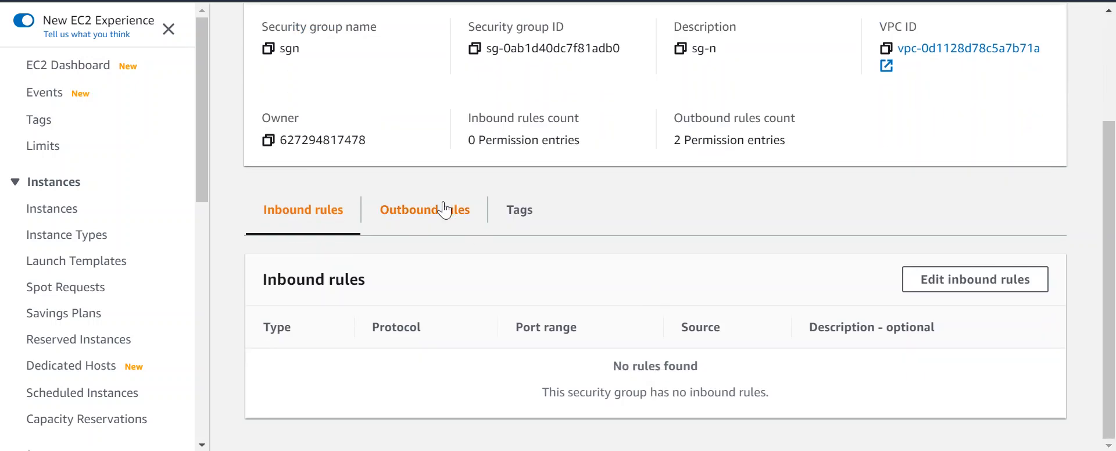
pyautogui.click(457, 210)
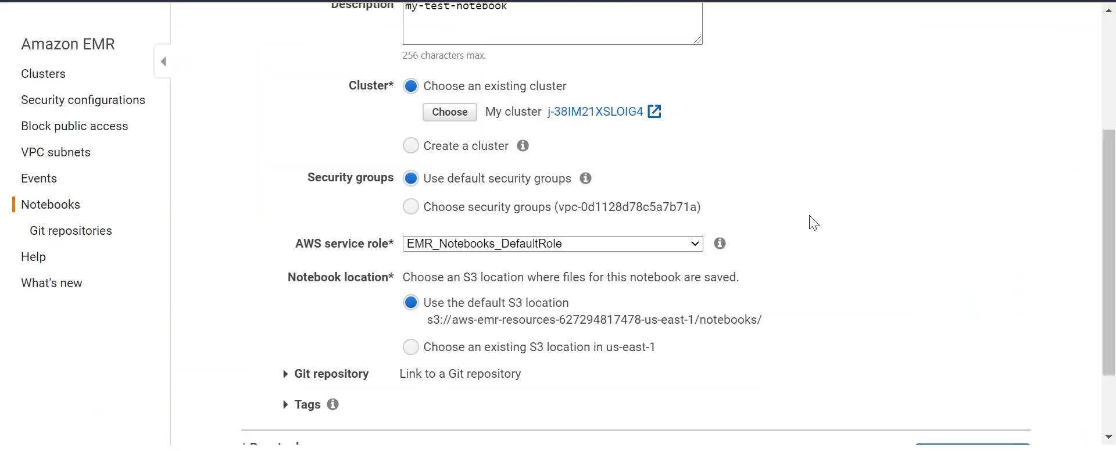
# - Use custom security groups for the notebook, with sgm for the master instance and sgn for the notebook instance
pyautogui.click(410, 207)
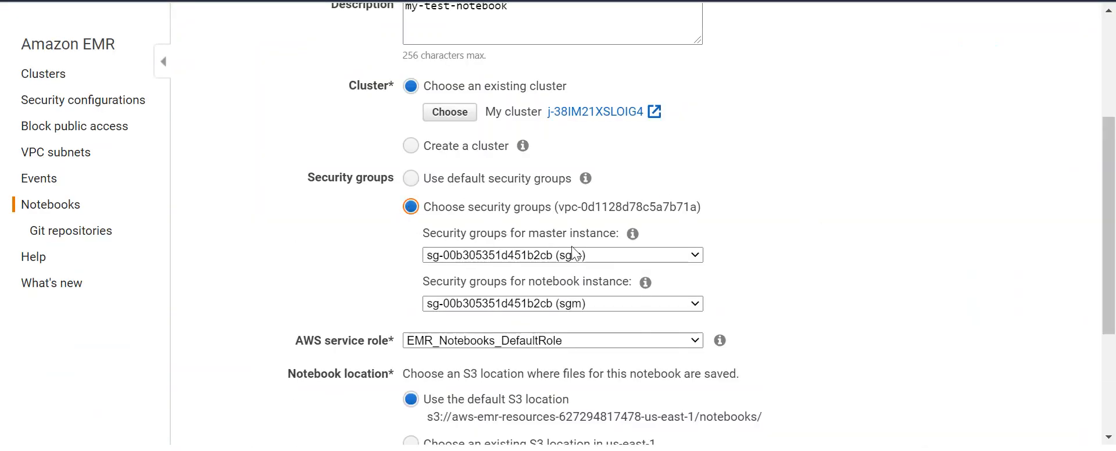
pyautogui.click(642, 308)
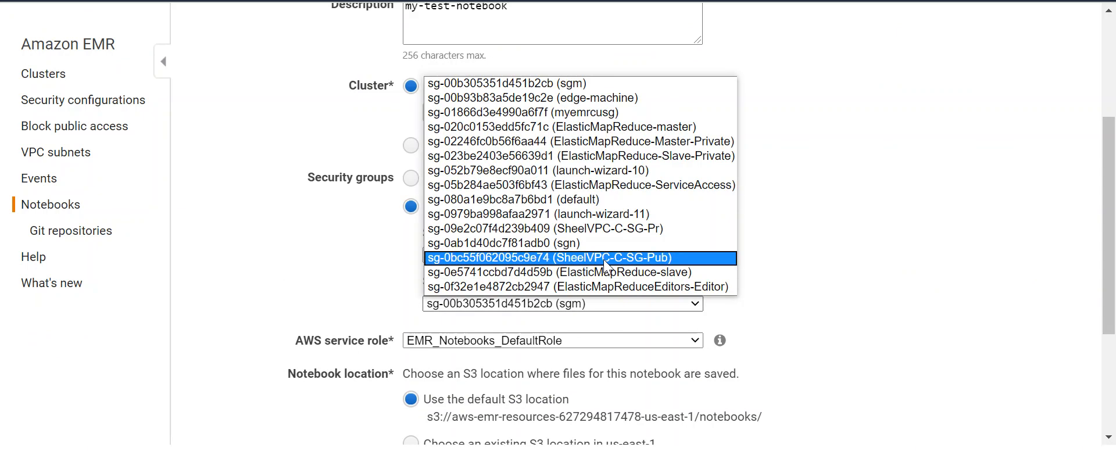
pyautogui.click(584, 244)
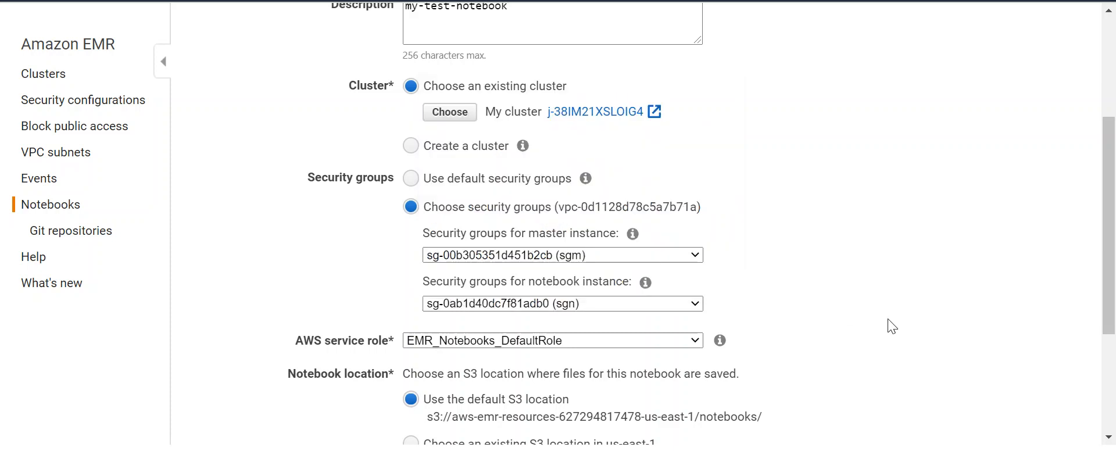
# - Choose EMR_Notebooks_DefaultRole as the notebook's AWS service role
pyautogui.scroll(-3, 887, 319)
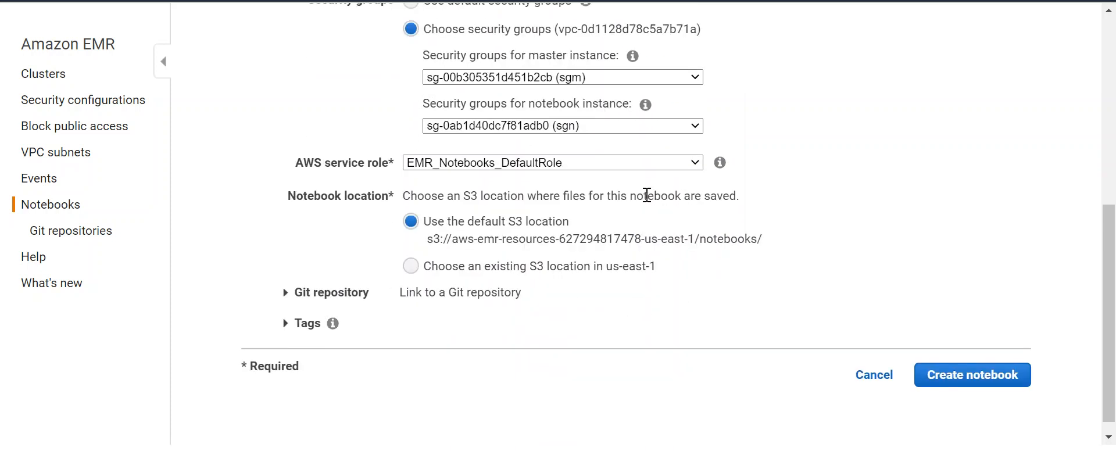
pyautogui.click(568, 174)
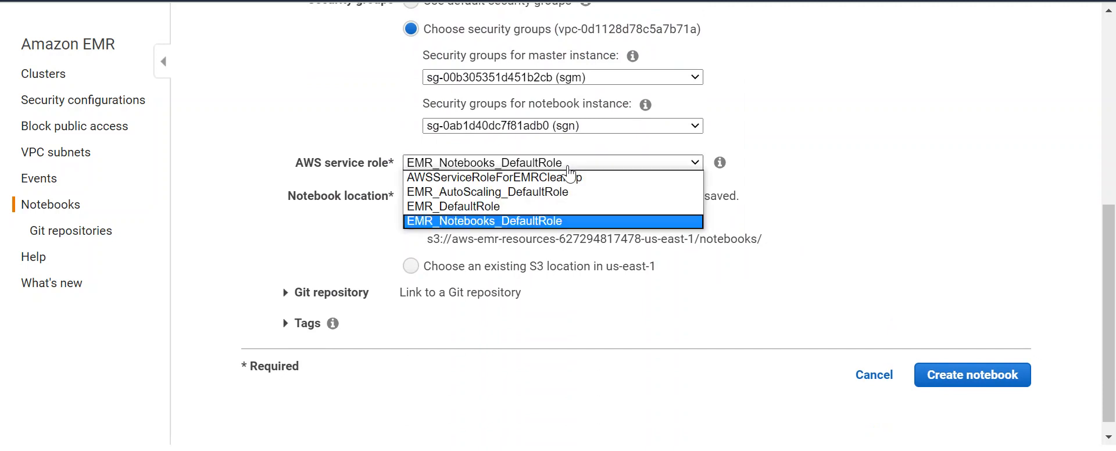
pyautogui.click(592, 221)
pyautogui.click(896, 256)
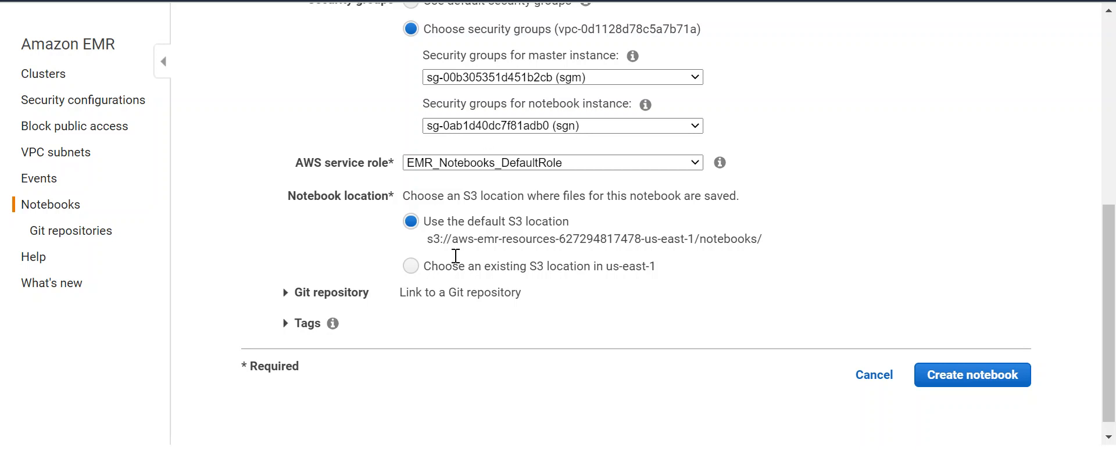
# - Expand the Git repository option without linking one, and create the notebook with the default S3 location
pyautogui.click(286, 294)
pyautogui.scroll(-1, 860, 256)
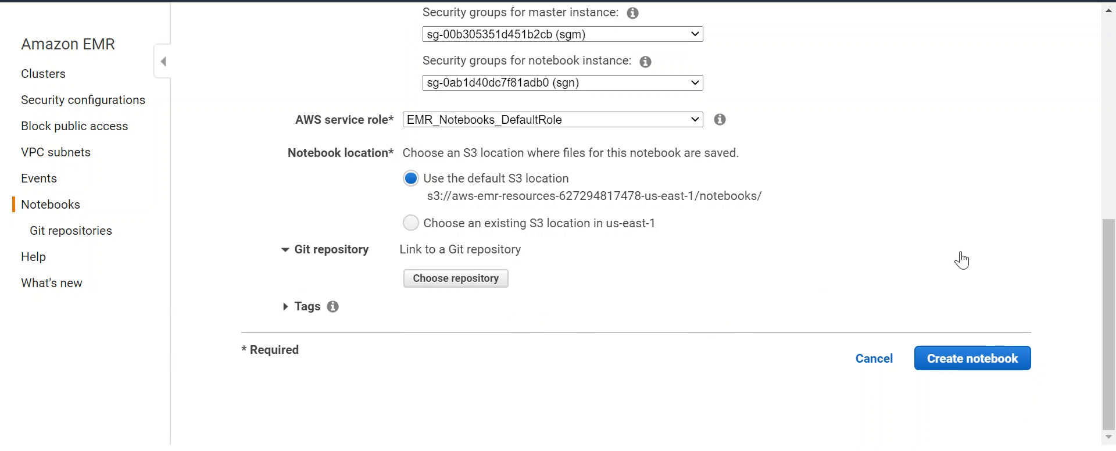
pyautogui.click(1002, 361)
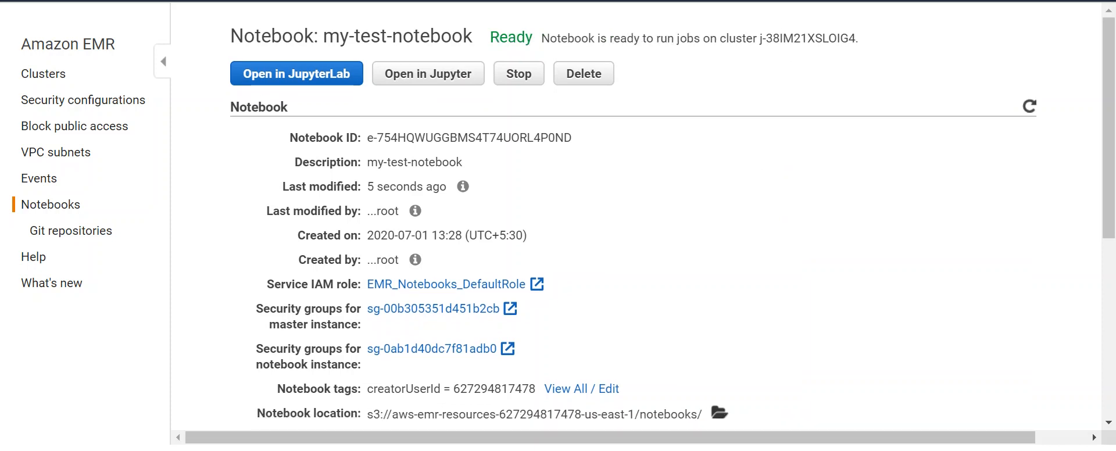
# - Examine the name, URL, branch and new-secret credential fields for adding a Git repository, and leave the form without saving
pyautogui.click(64, 231)
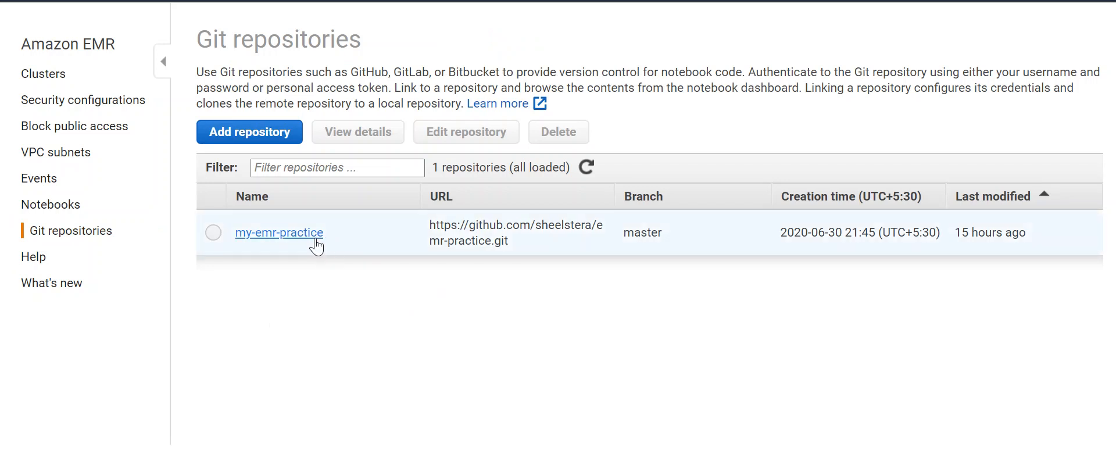
pyautogui.click(257, 142)
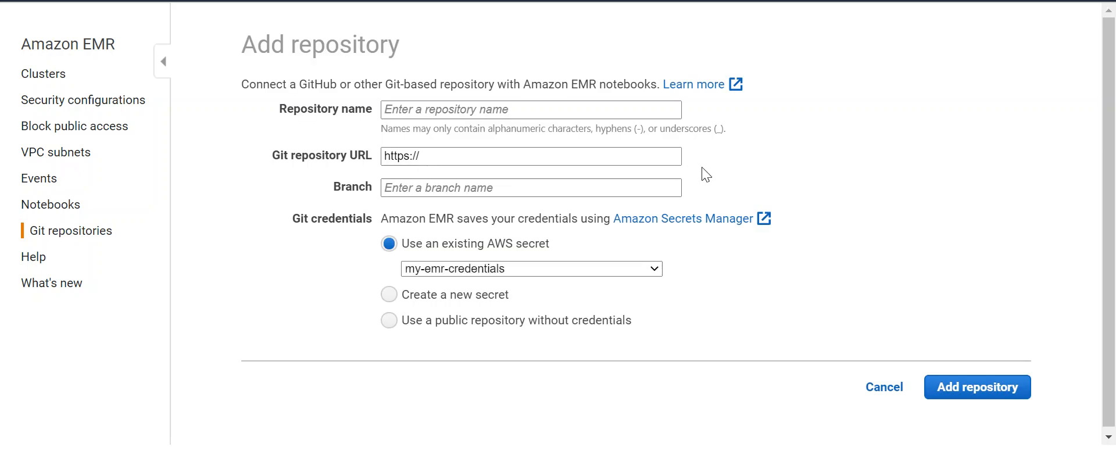
pyautogui.click(610, 104)
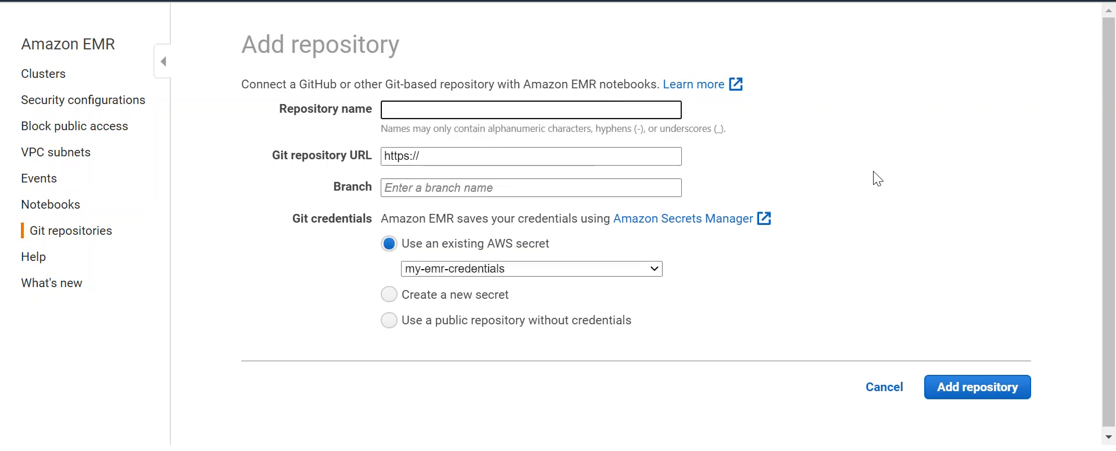
pyautogui.click(548, 157)
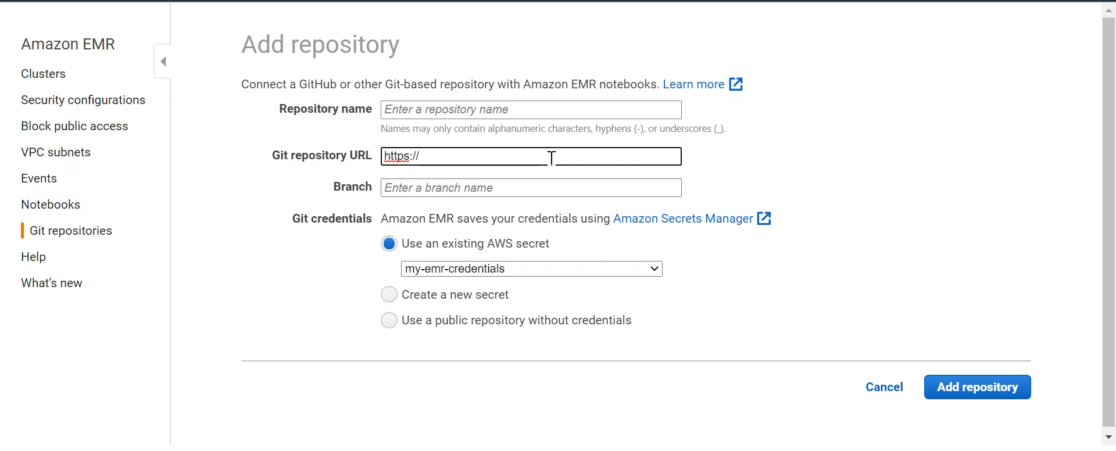
pyautogui.click(553, 185)
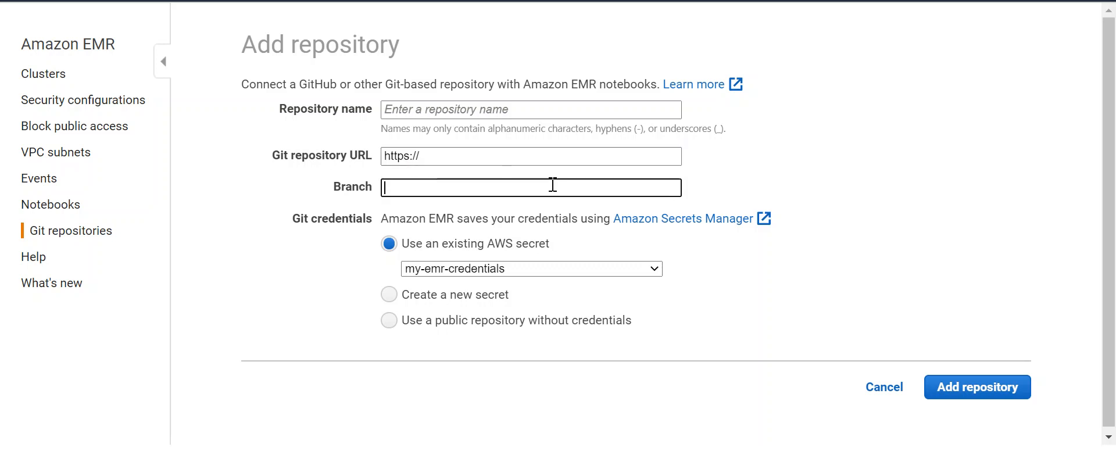
pyautogui.click(893, 188)
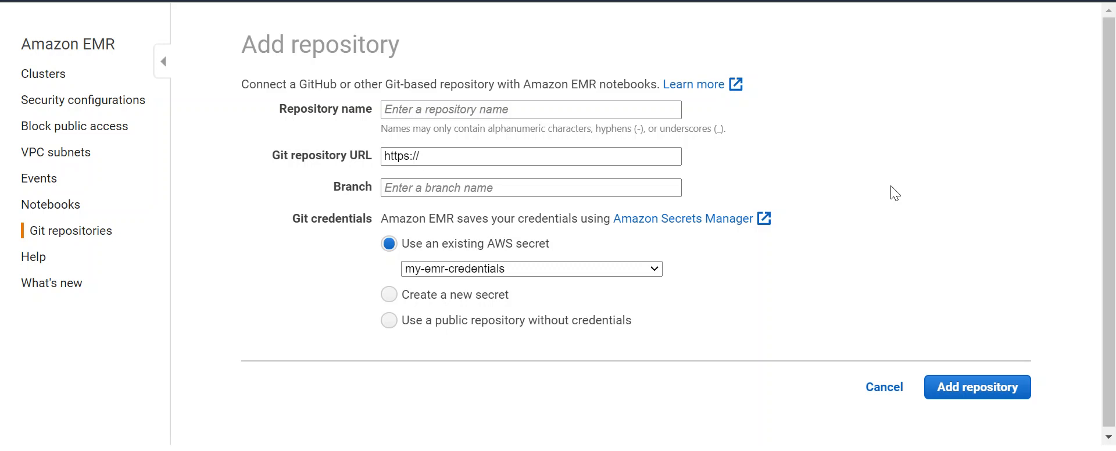
pyautogui.scroll(-1, 892, 238)
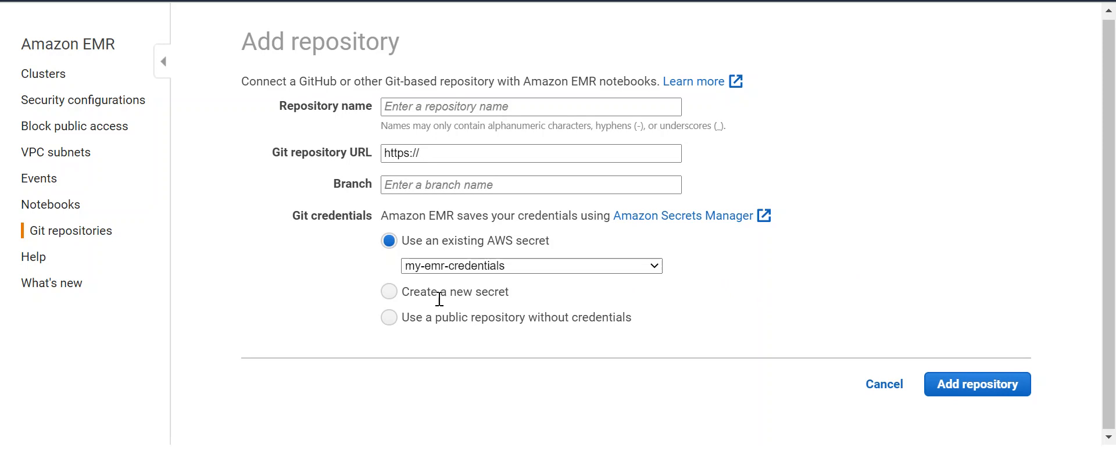
pyautogui.click(398, 295)
pyautogui.scroll(-2, 682, 308)
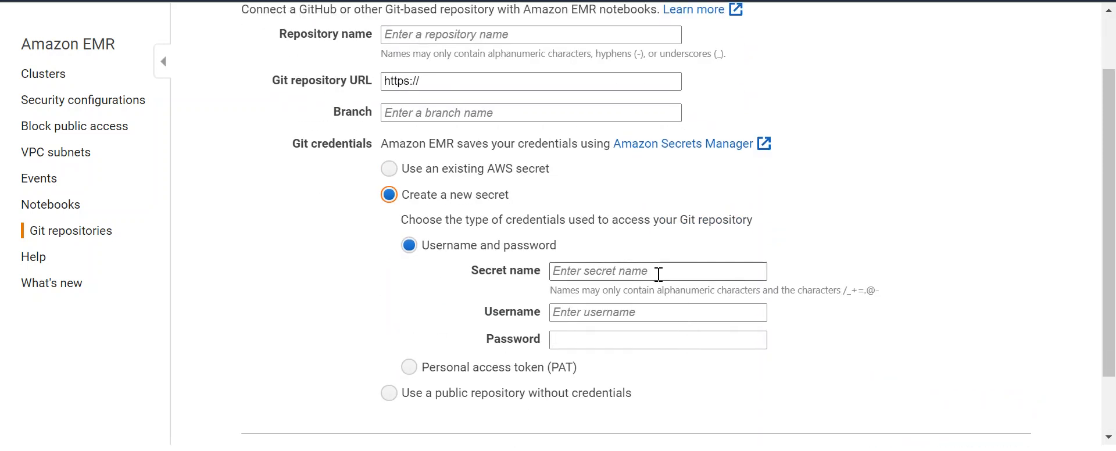
pyautogui.scroll(-2, 822, 356)
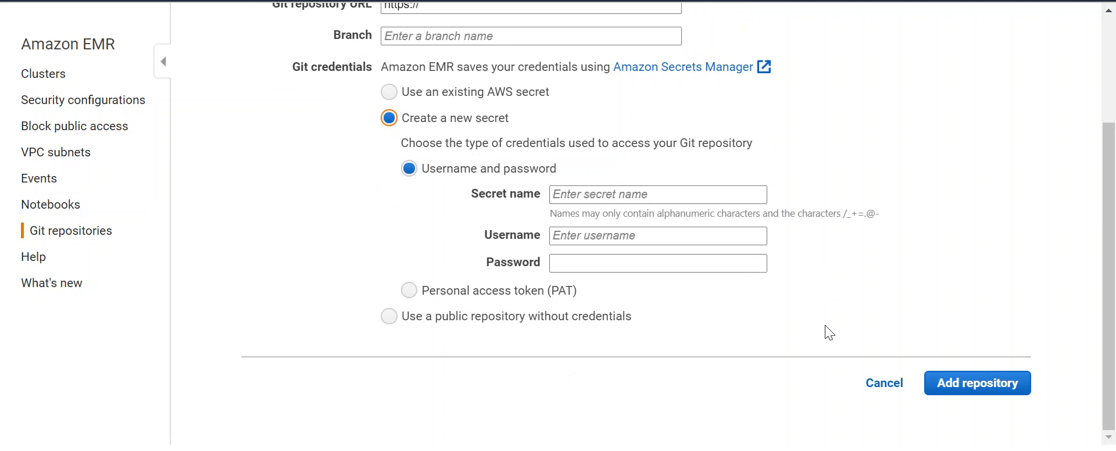
pyautogui.click(900, 391)
# - Open the my-emr-practice Git repository's details and review its settings and linked EMR notebooks
pyautogui.click(300, 234)
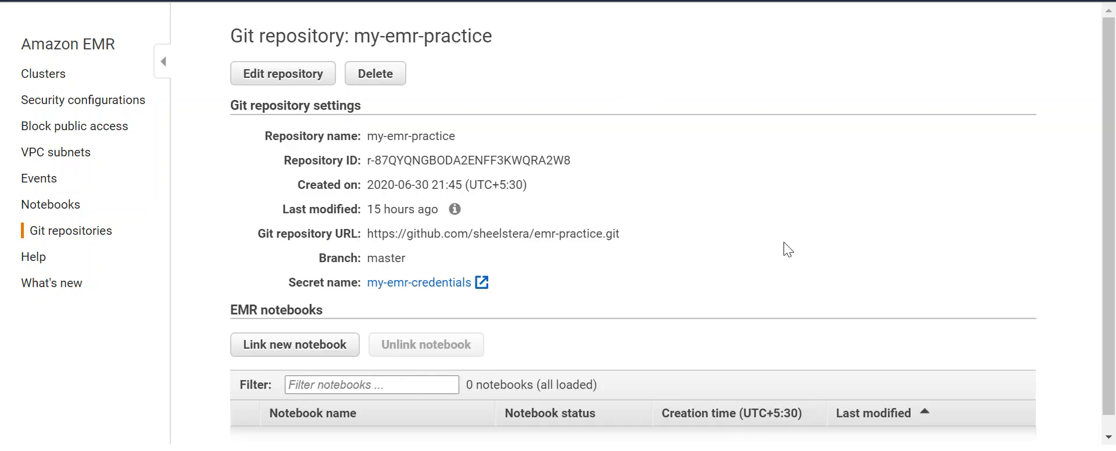
pyautogui.scroll(-1, 784, 243)
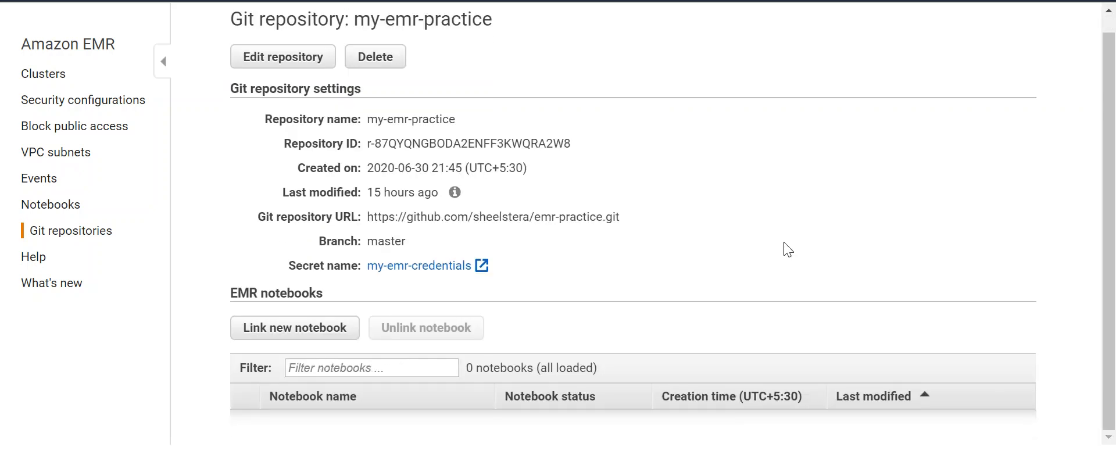
pyautogui.scroll(1, 783, 250)
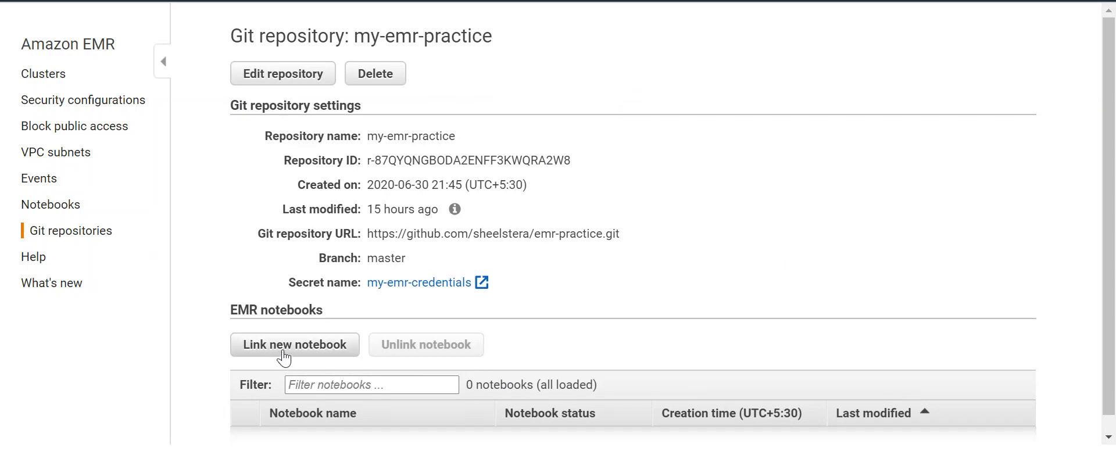
# - Link the my-emr-practice Git repository to my-test-notebook and check its link status on the notebook's details page
pyautogui.click(36, 210)
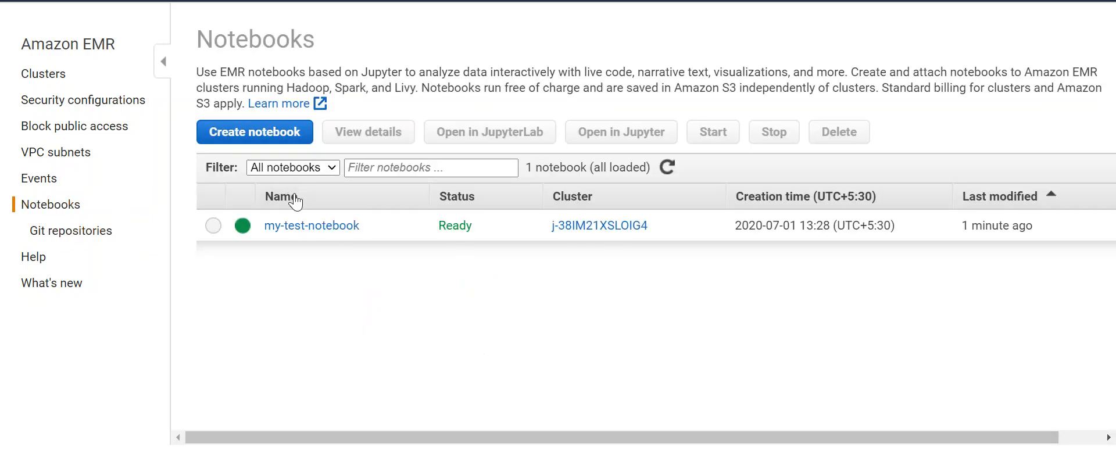
pyautogui.click(310, 228)
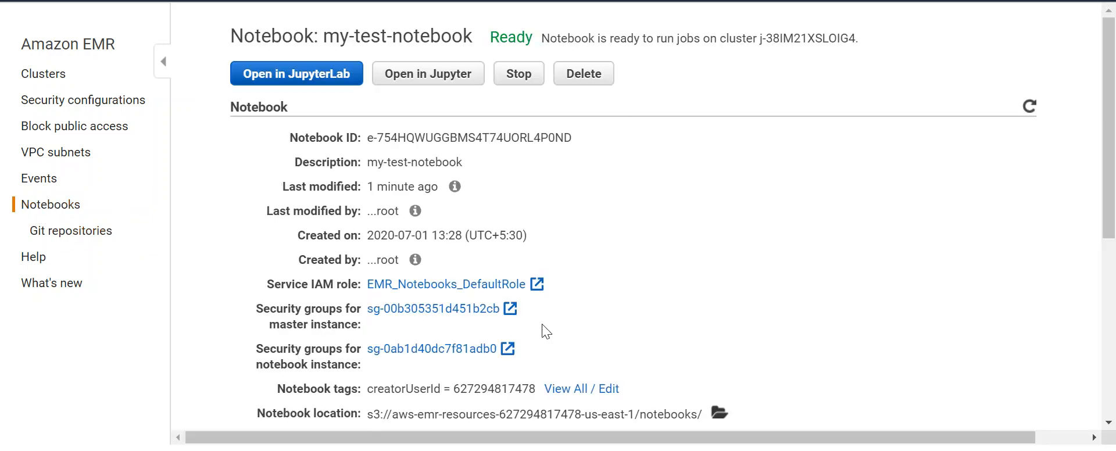
pyautogui.scroll(-5, 541, 326)
pyautogui.click(301, 344)
pyautogui.click(282, 240)
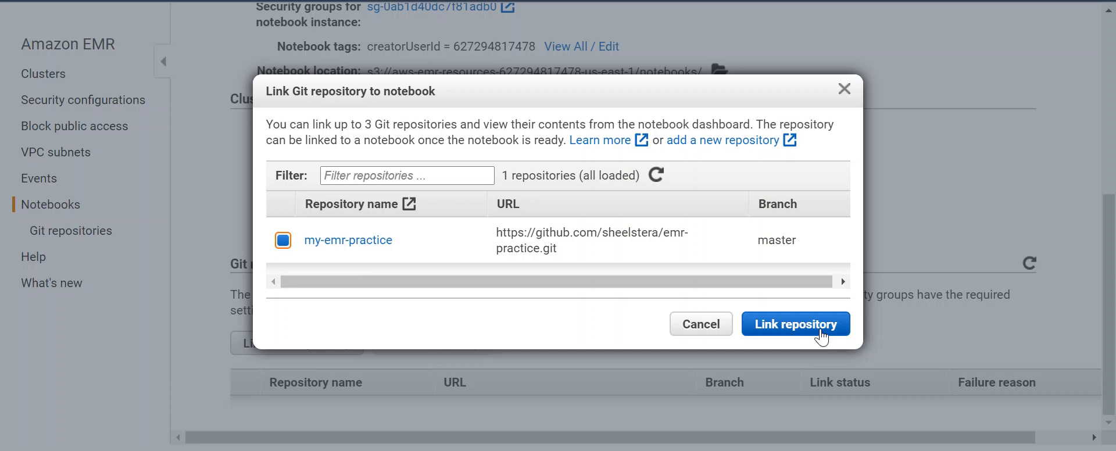
pyautogui.click(821, 329)
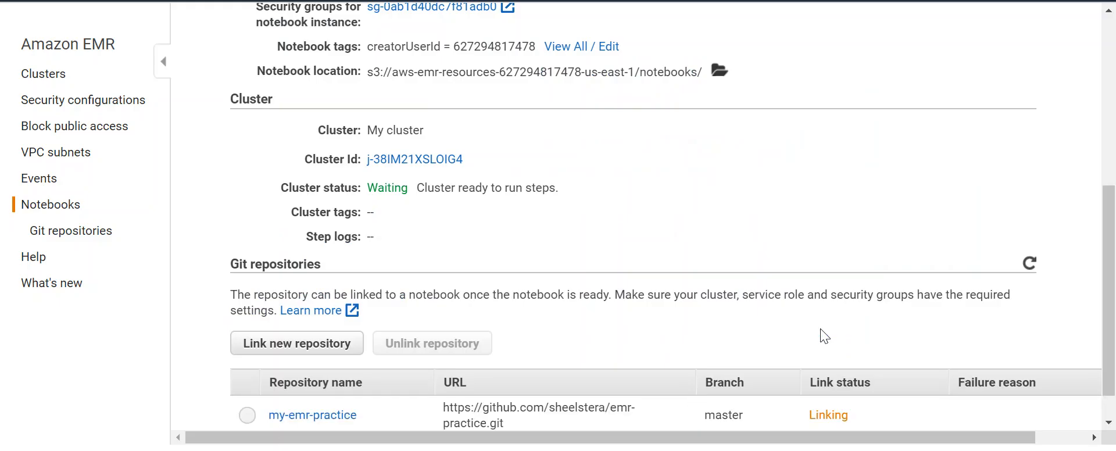
pyautogui.scroll(-1, 821, 330)
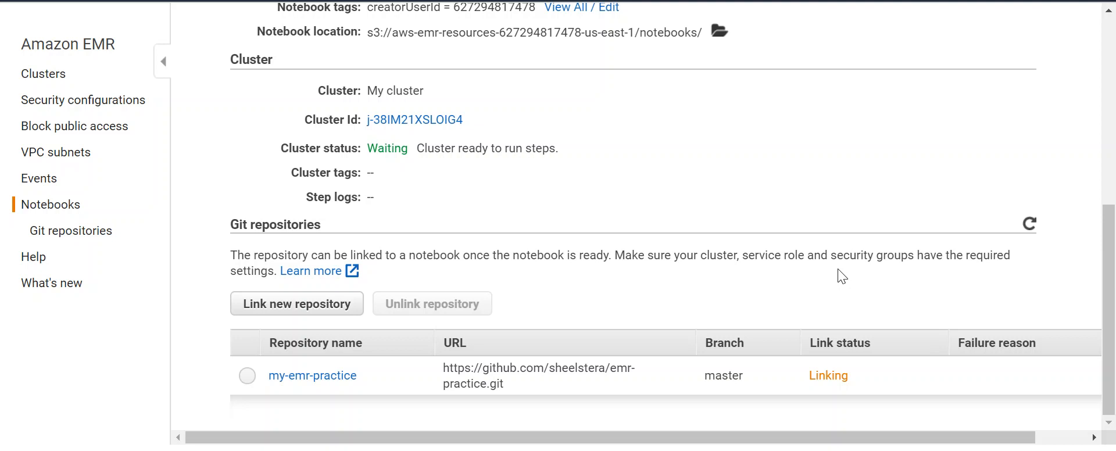
pyautogui.scroll(5, 837, 269)
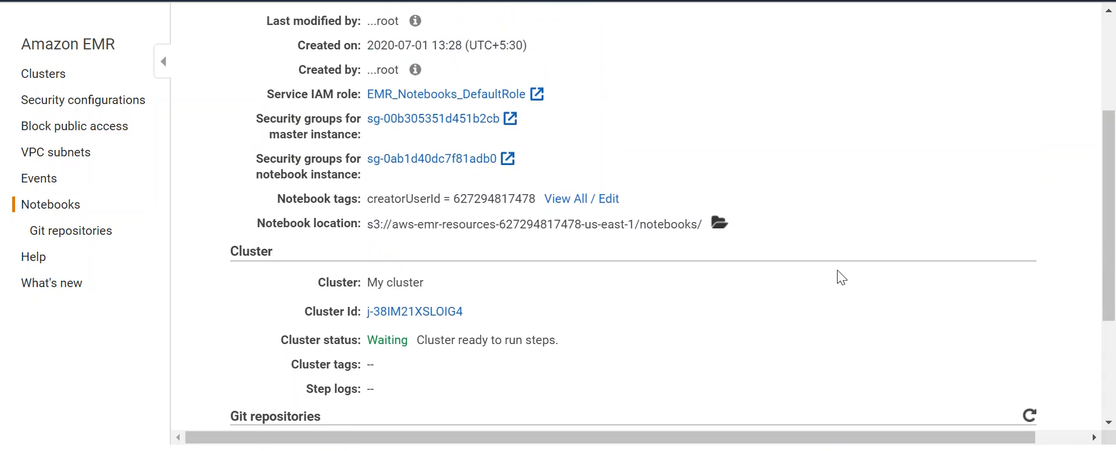
pyautogui.scroll(1, 837, 270)
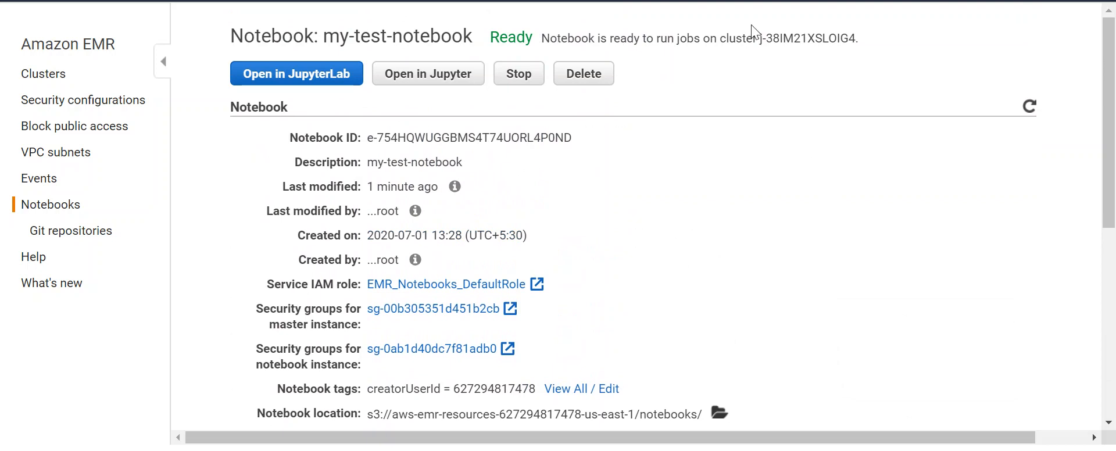
pyautogui.scroll(-6, 736, 96)
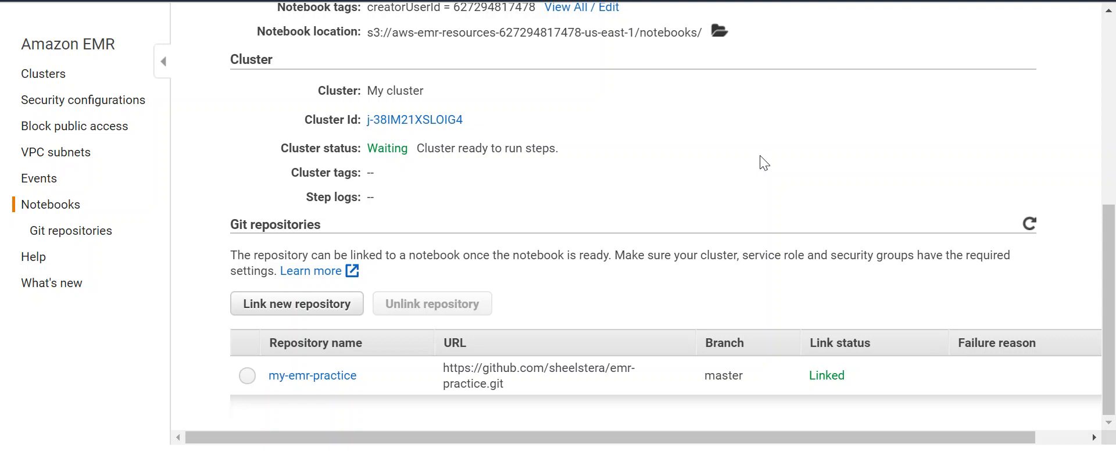
# - Open my-test-notebook in Jupyter and review my-practice.ipynb from the my-emr-practice folder down to its last cell
pyautogui.scroll(6, 759, 155)
pyautogui.click(447, 79)
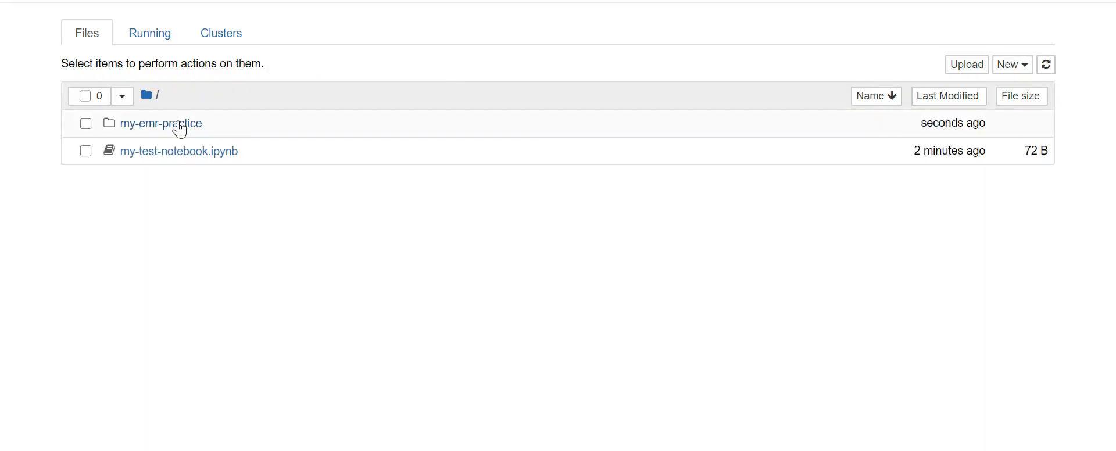
pyautogui.click(177, 123)
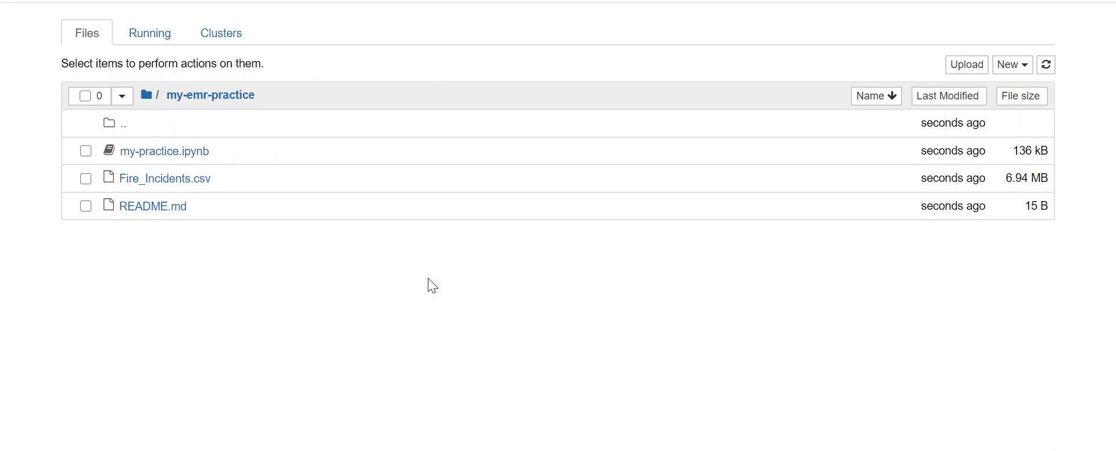
pyautogui.click(162, 152)
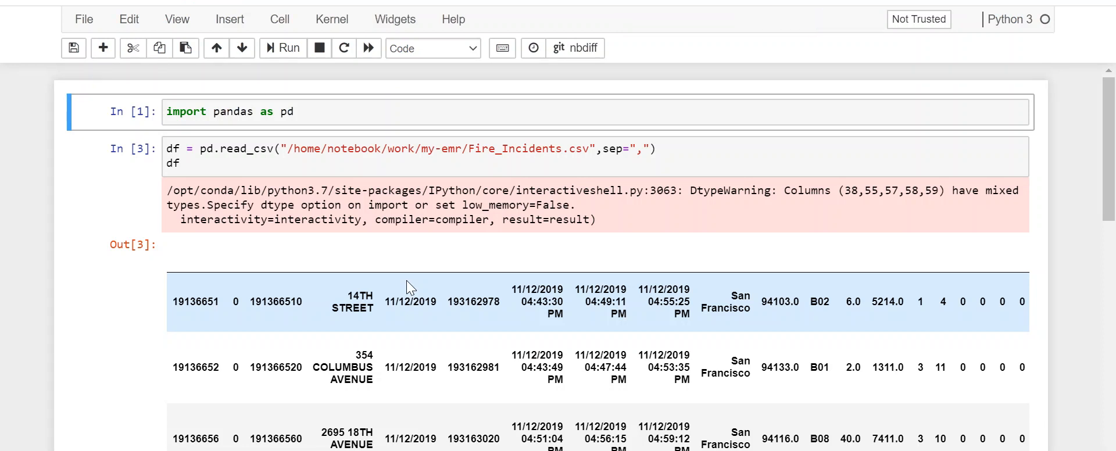
pyautogui.scroll(-12, 406, 280)
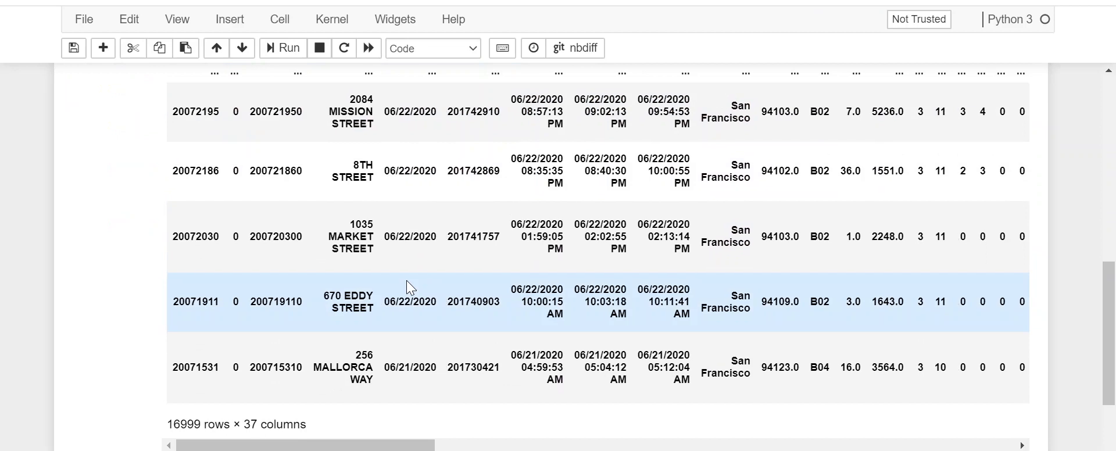
pyautogui.scroll(-3, 406, 280)
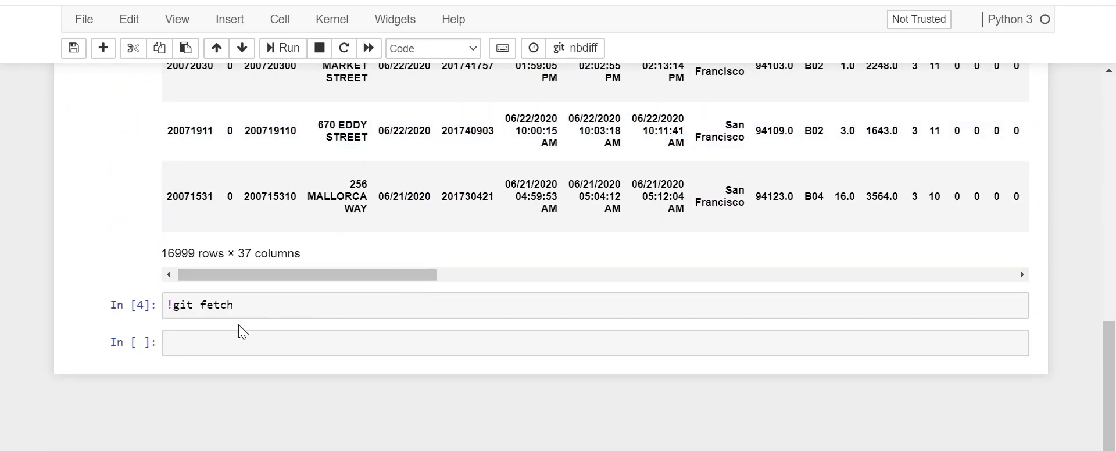